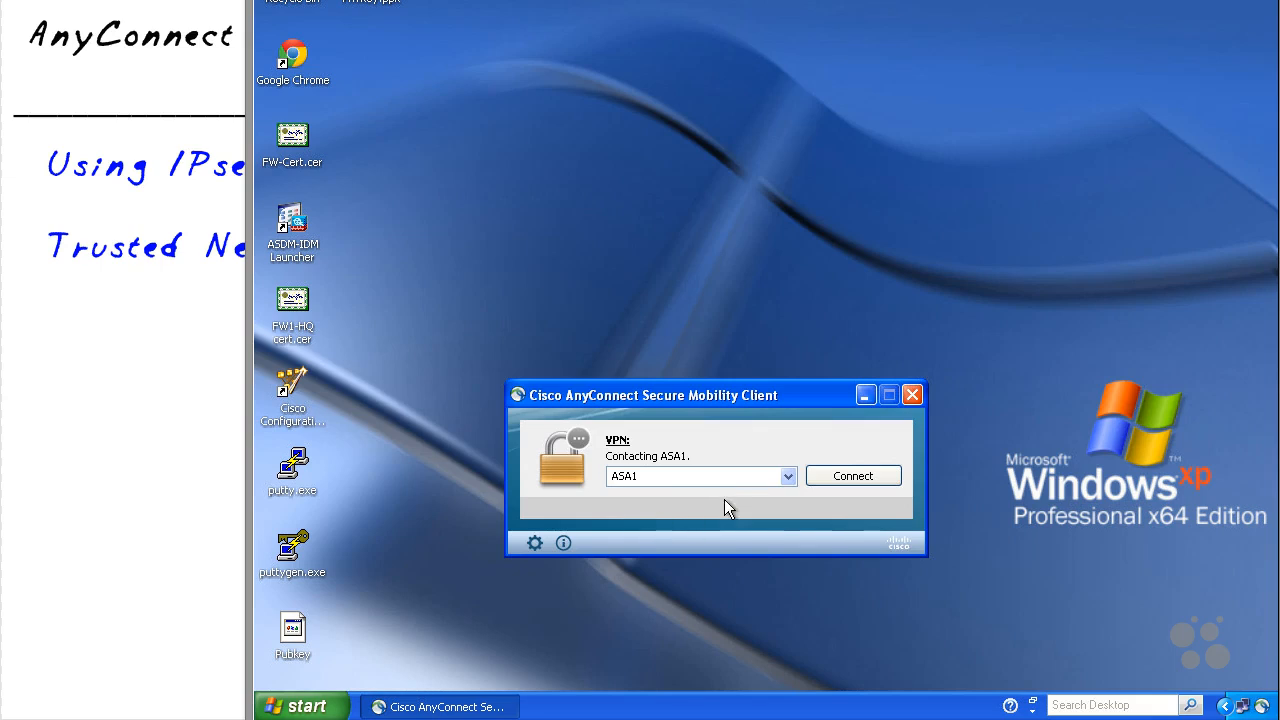
Step: Connect AnyConnect to ASA1 with the con-profile-test1 group and the account credentials
click(788, 476)
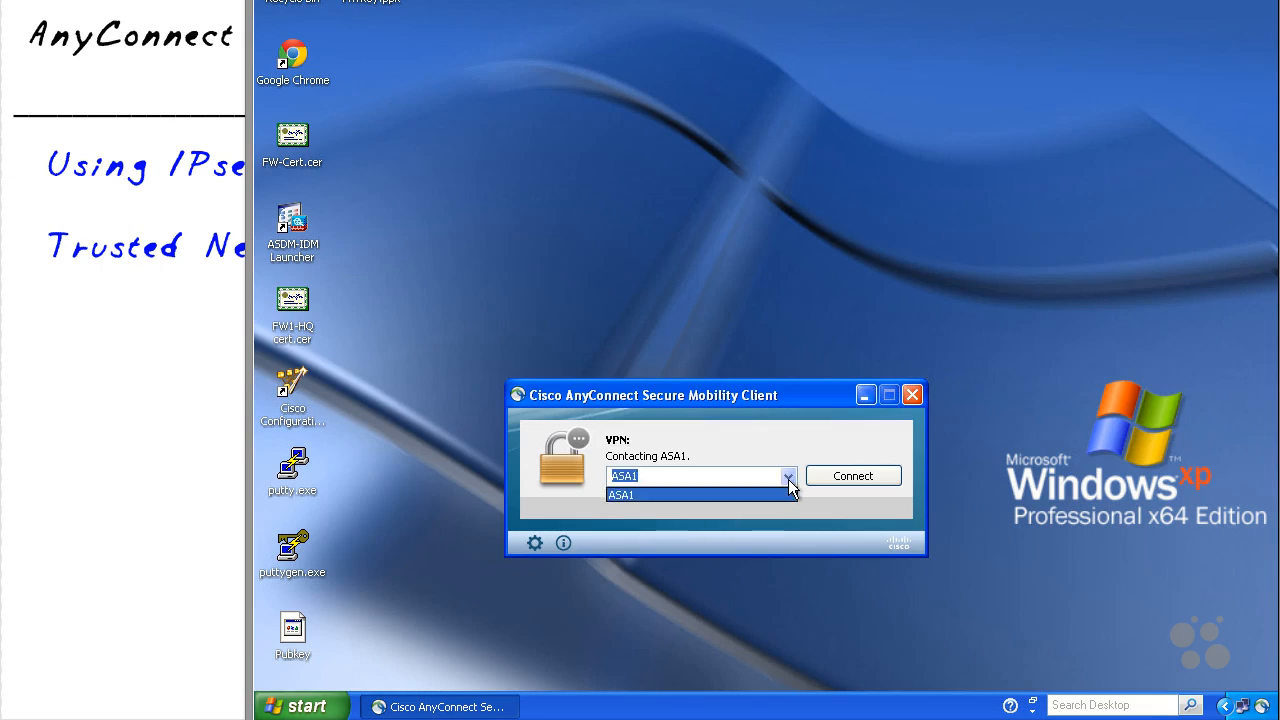
click(852, 507)
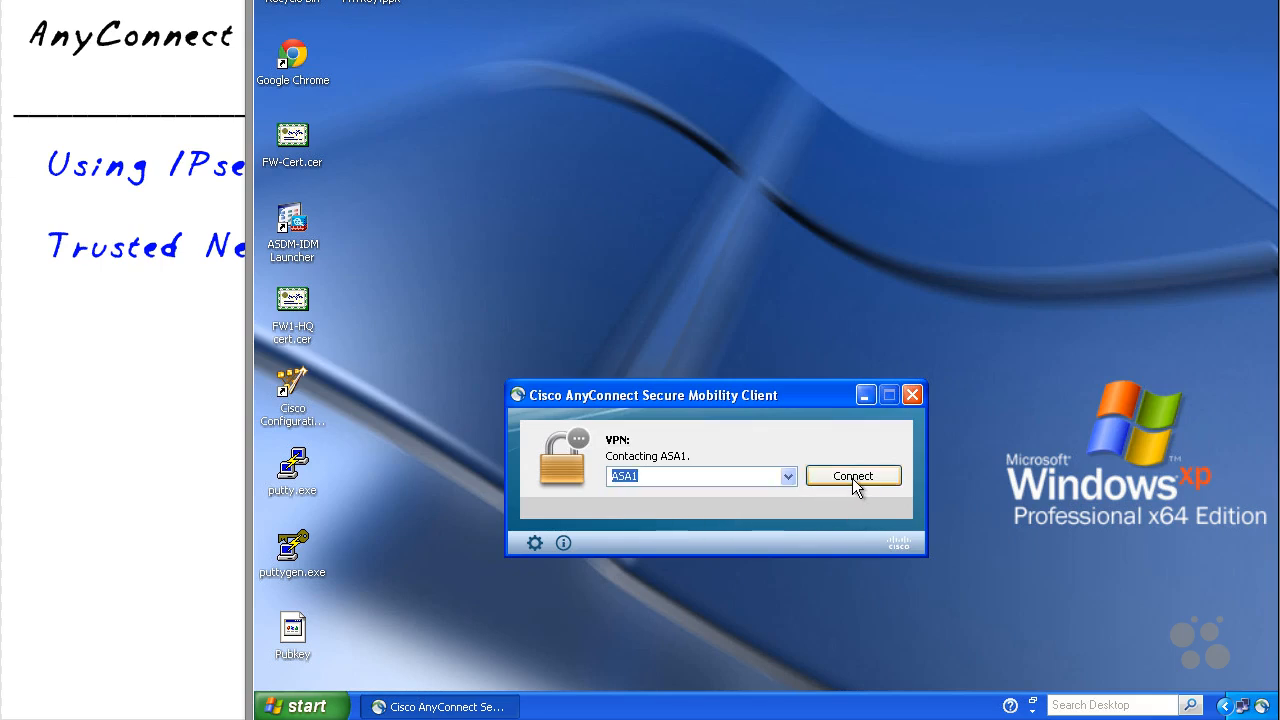
click(853, 480)
text(****)
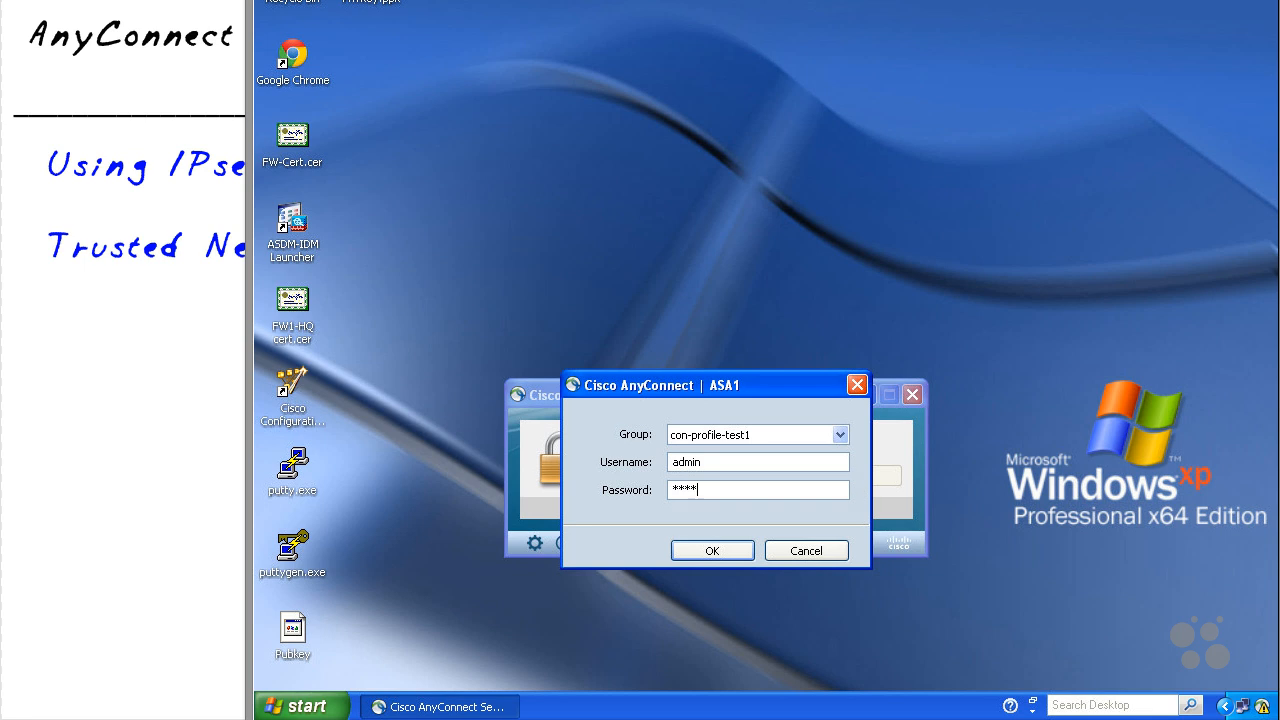
key(Return)
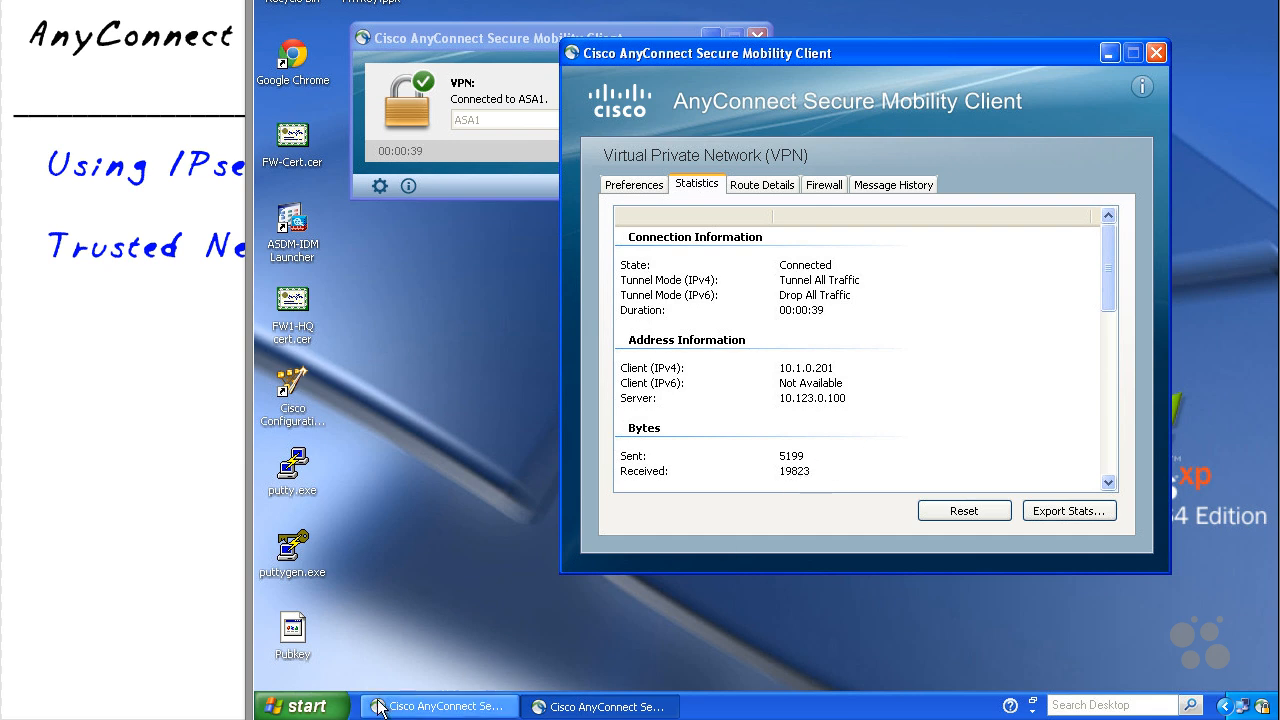
Step: Open Command Prompt and run ipconfig to list the adapter addresses
click(333, 710)
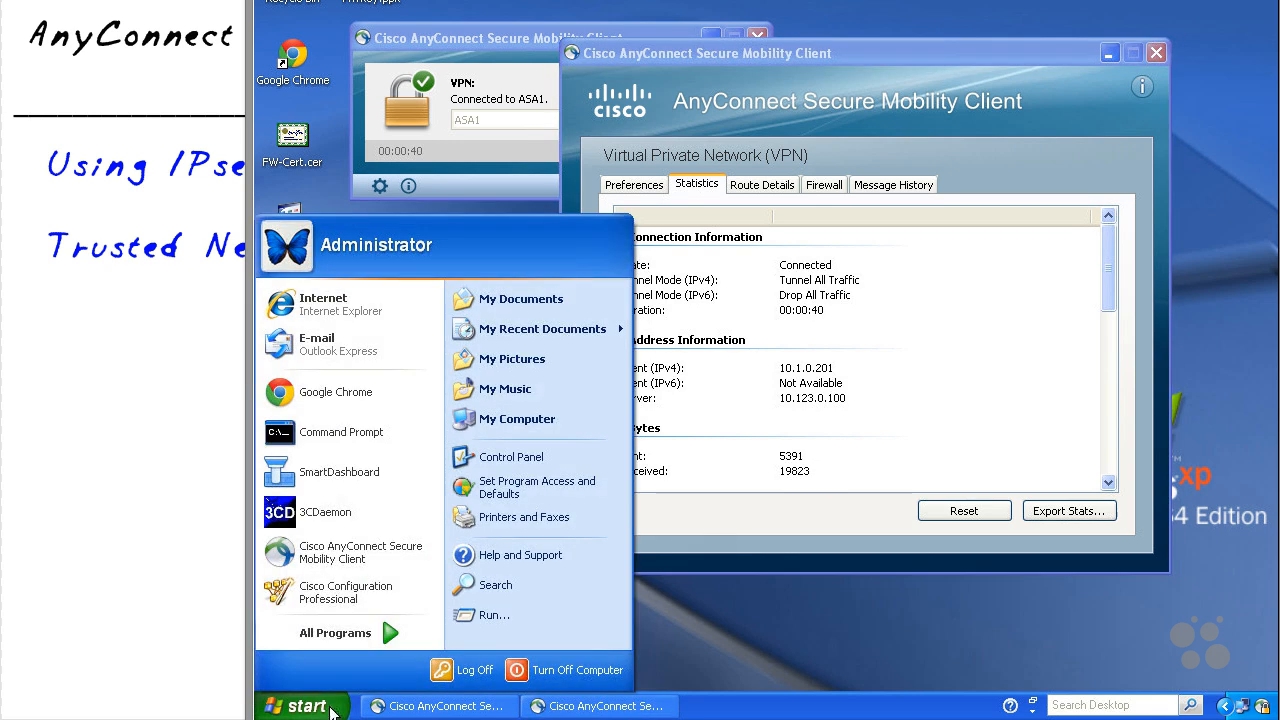
click(334, 440)
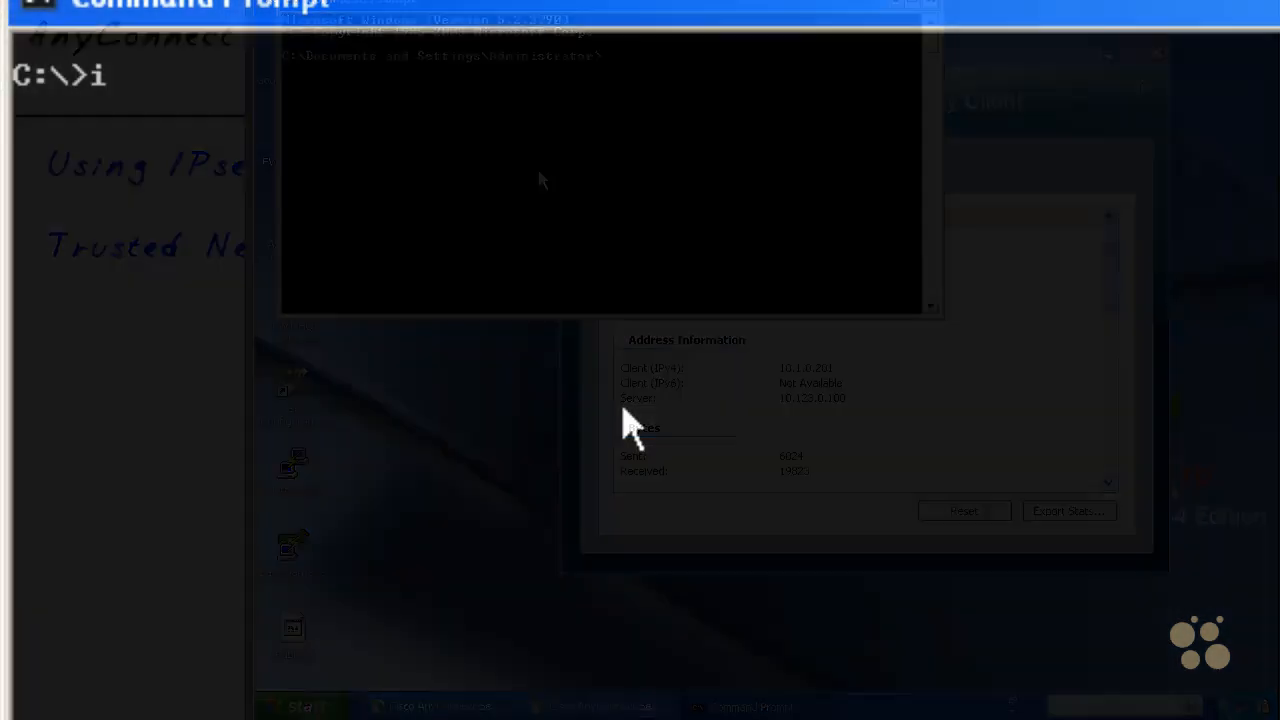
text(pconfig)
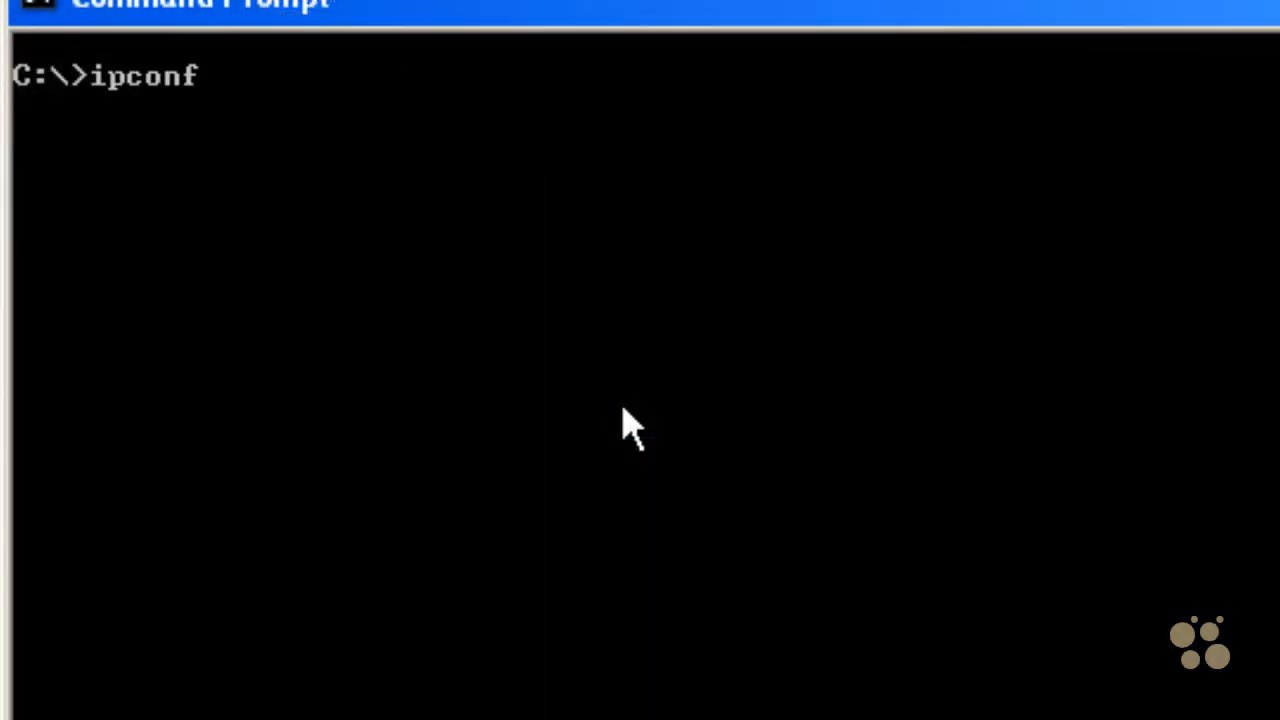
key(Return)
Step: Annotate the local adapter's address and the VPN adapter's 10.1.0.201, then clear the marks
key(ctrl+d)
mouse_move(770, 293)
mouse_down()
mouse_move(749, 340)
mouse_move(1069, 251)
mouse_move(727, 377)
mouse_up()
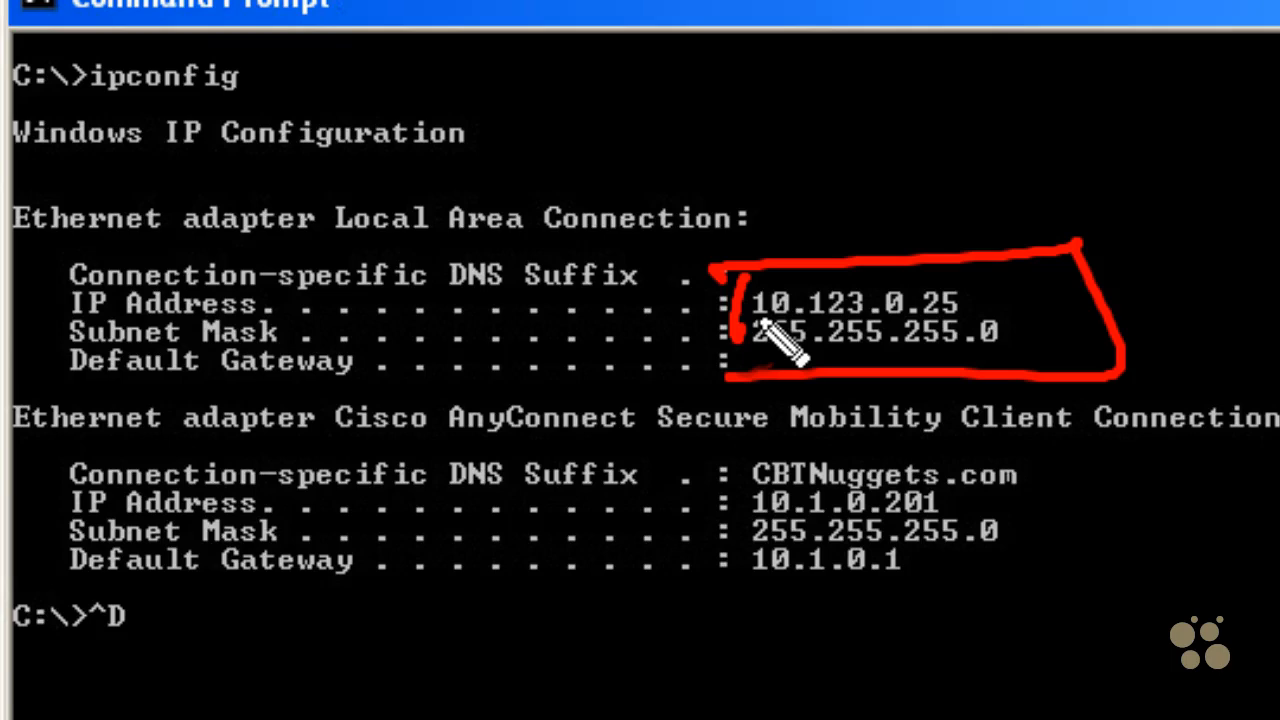
drag(1078, 195, 1013, 283)
drag(1033, 242, 1068, 274)
mouse_move(724, 524)
mouse_down()
mouse_move(814, 494)
mouse_move(1000, 500)
mouse_move(880, 516)
mouse_up()
drag(729, 528, 864, 526)
drag(995, 512, 890, 665)
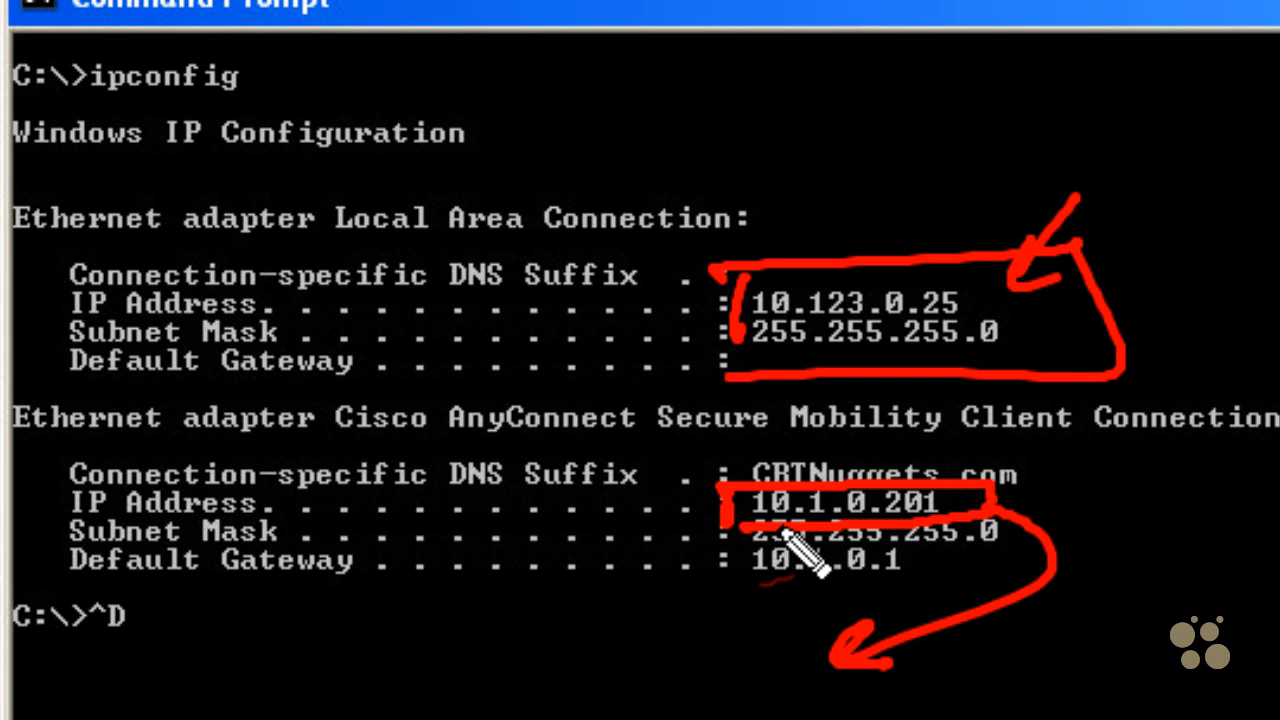
key(Escape)
Step: Ping 10.1.0.11 through the tunnel
key(Return)
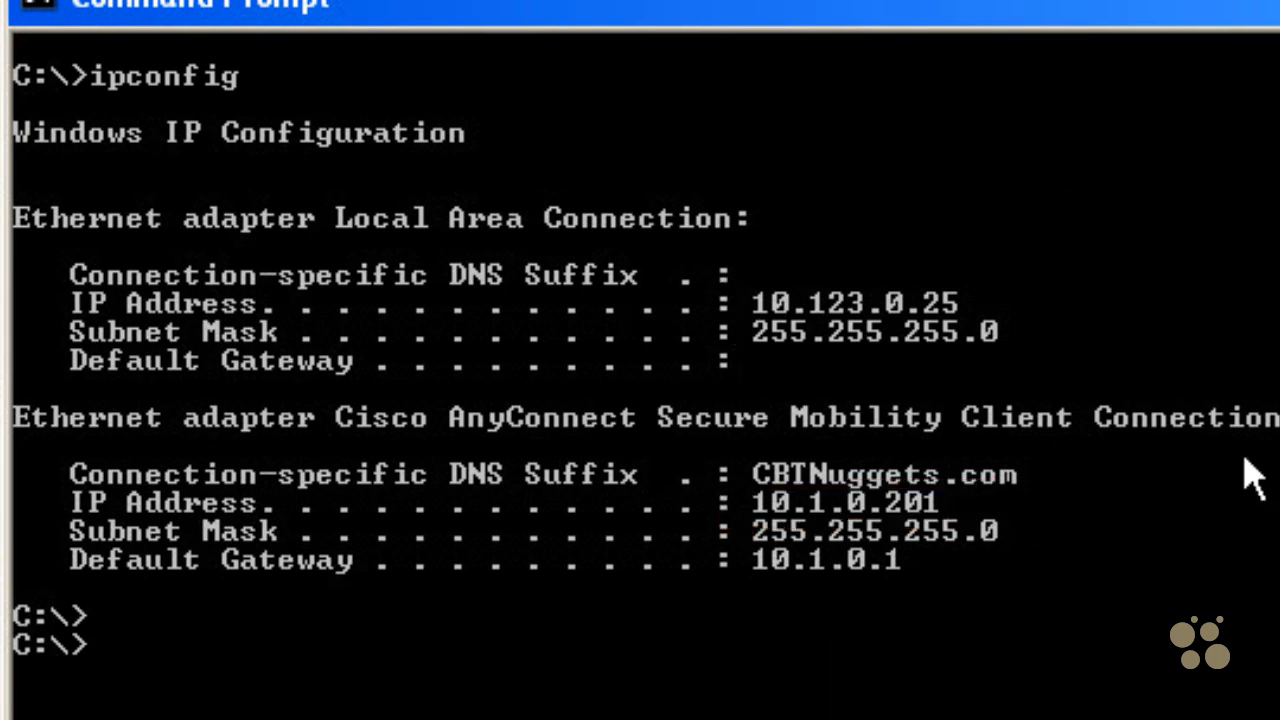
text(ping 10.1)
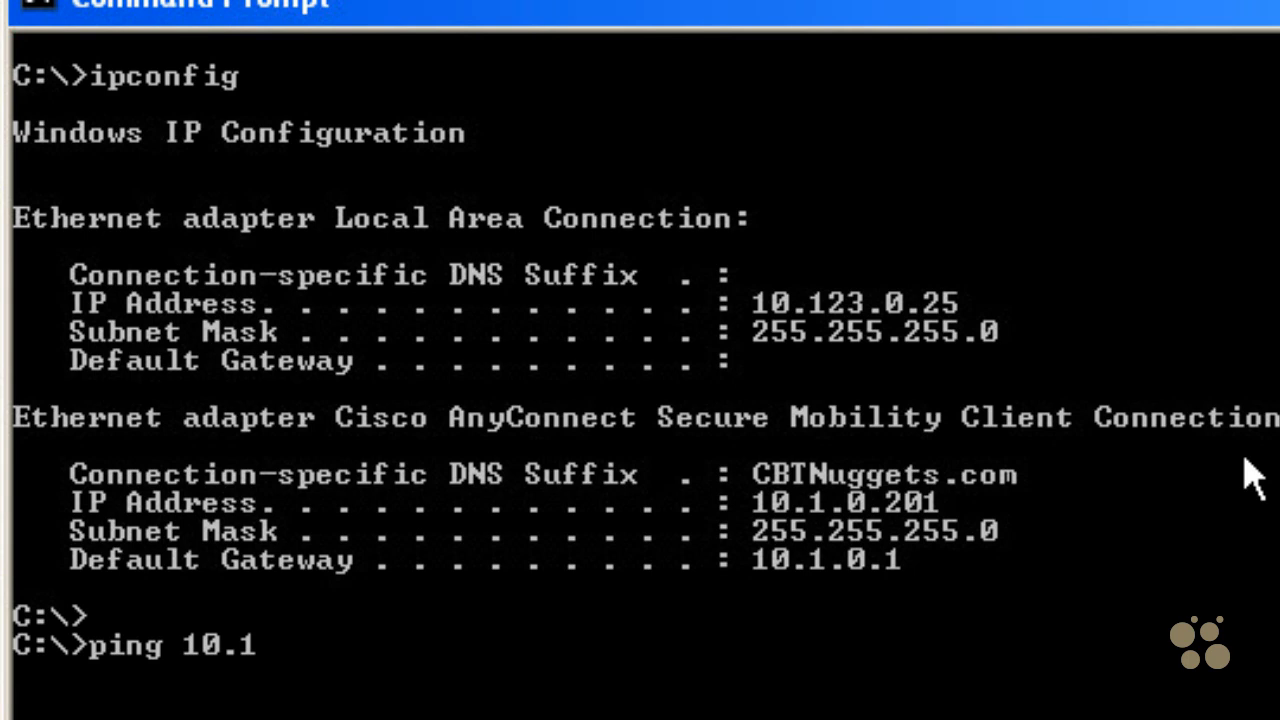
text(.0.11)
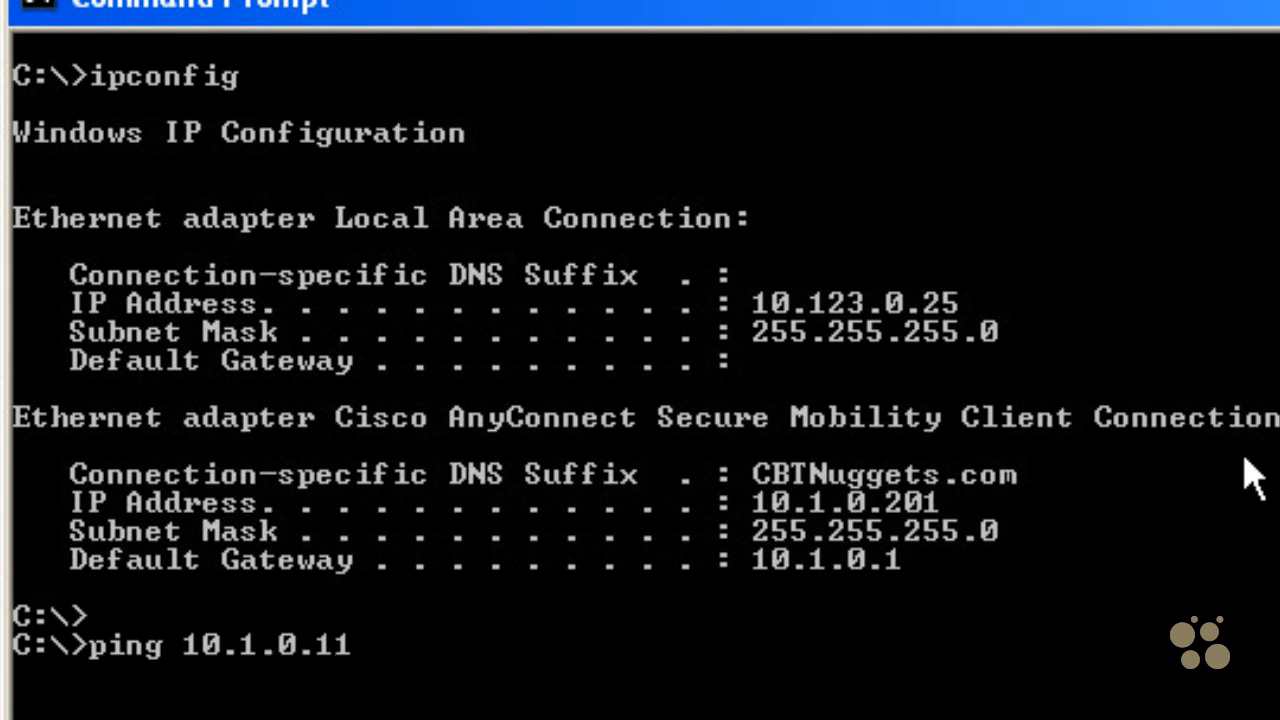
key(Return)
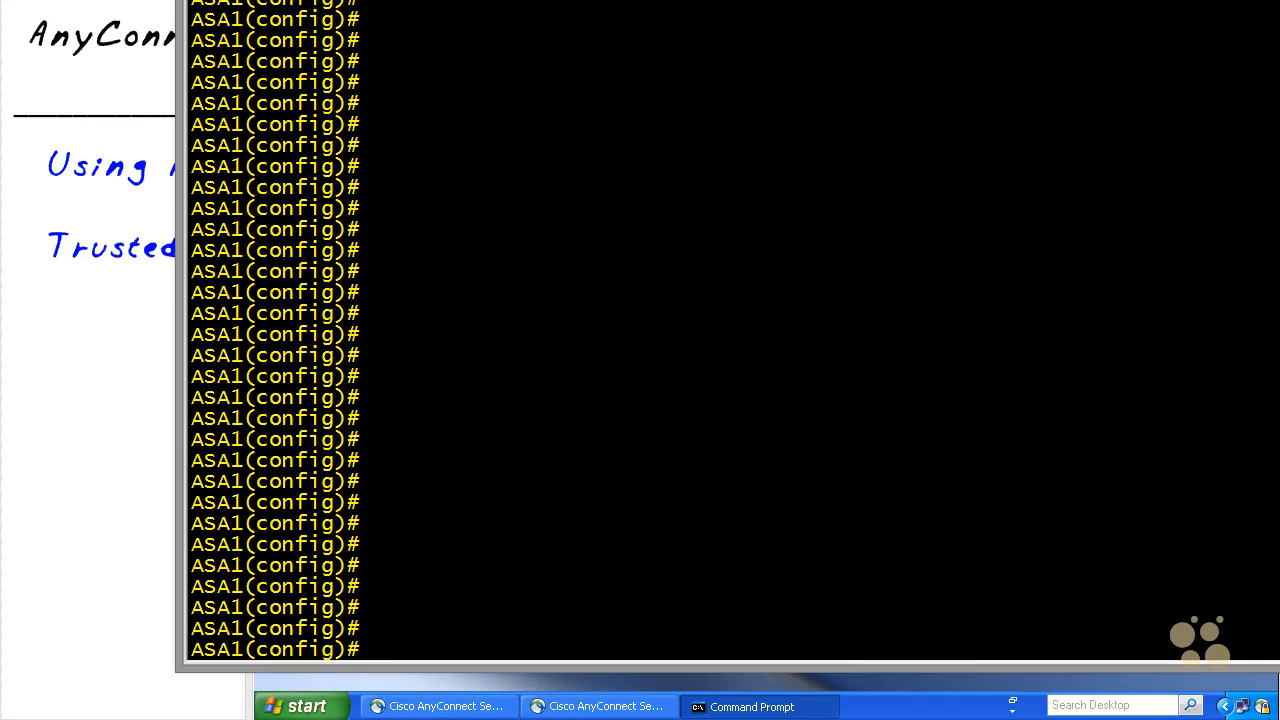
Step: Run show vpn-sessiondb anyconnect and highlight assigned IP 10.1.0.201, public IP 10.123.0.25, encryption and group lines
text(show vpn-sessiondb anyconnect)
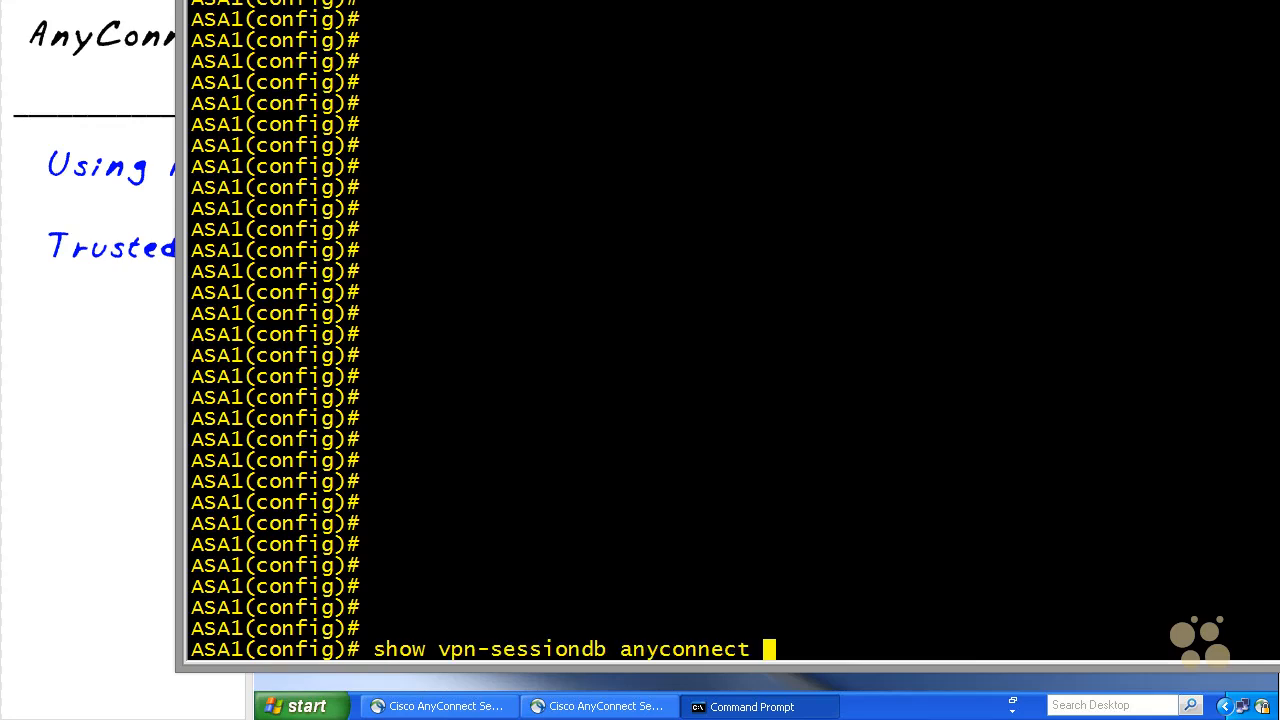
key(Return)
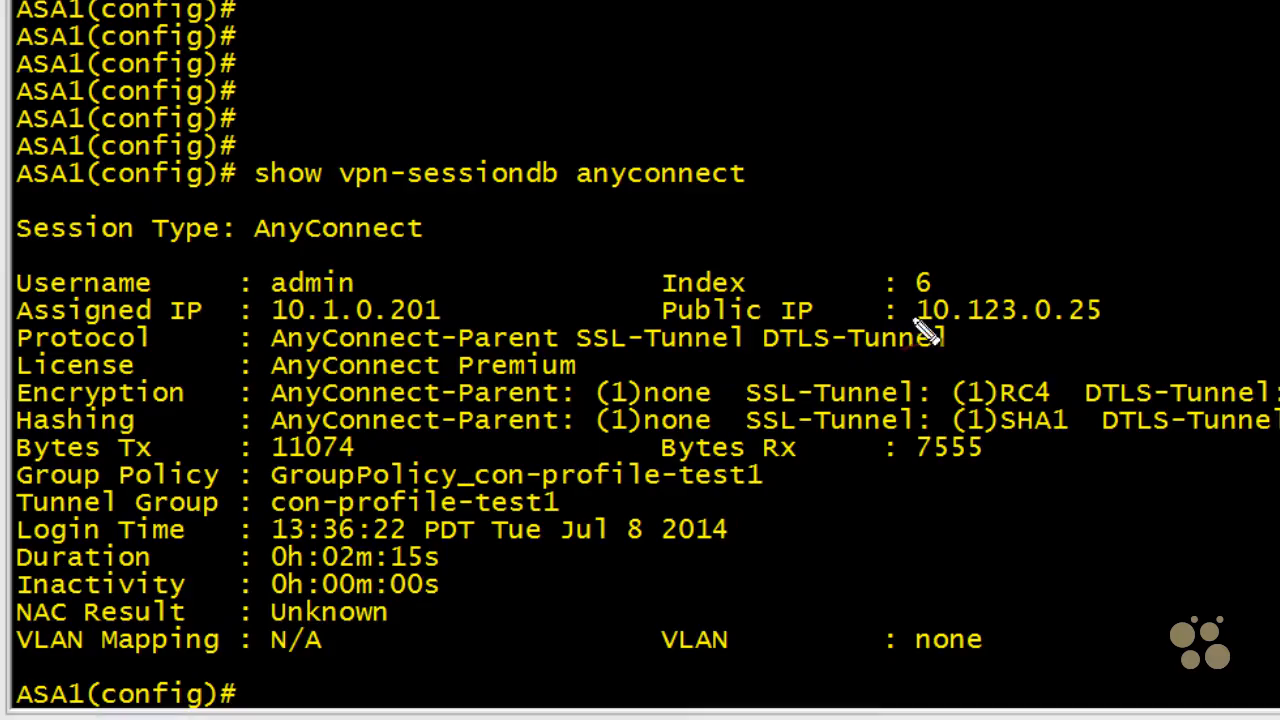
drag(396, 262, 404, 270)
mouse_move(285, 298)
mouse_down()
mouse_move(340, 340)
mouse_move(430, 290)
mouse_move(315, 292)
mouse_up()
mouse_move(981, 290)
mouse_down()
mouse_move(942, 328)
mouse_move(1116, 298)
mouse_move(945, 290)
mouse_up()
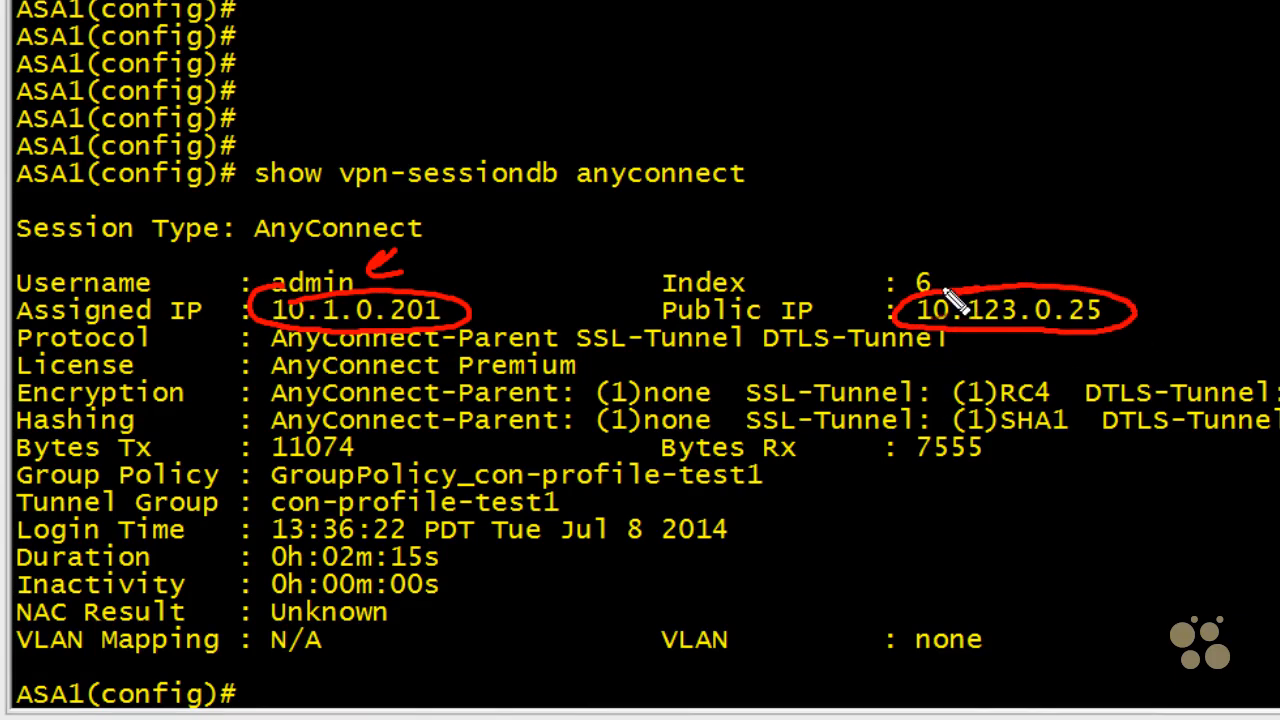
mouse_move(215, 395)
mouse_down()
mouse_move(258, 392)
mouse_move(258, 421)
mouse_up()
mouse_move(228, 480)
mouse_down()
mouse_move(262, 476)
mouse_move(262, 505)
mouse_up()
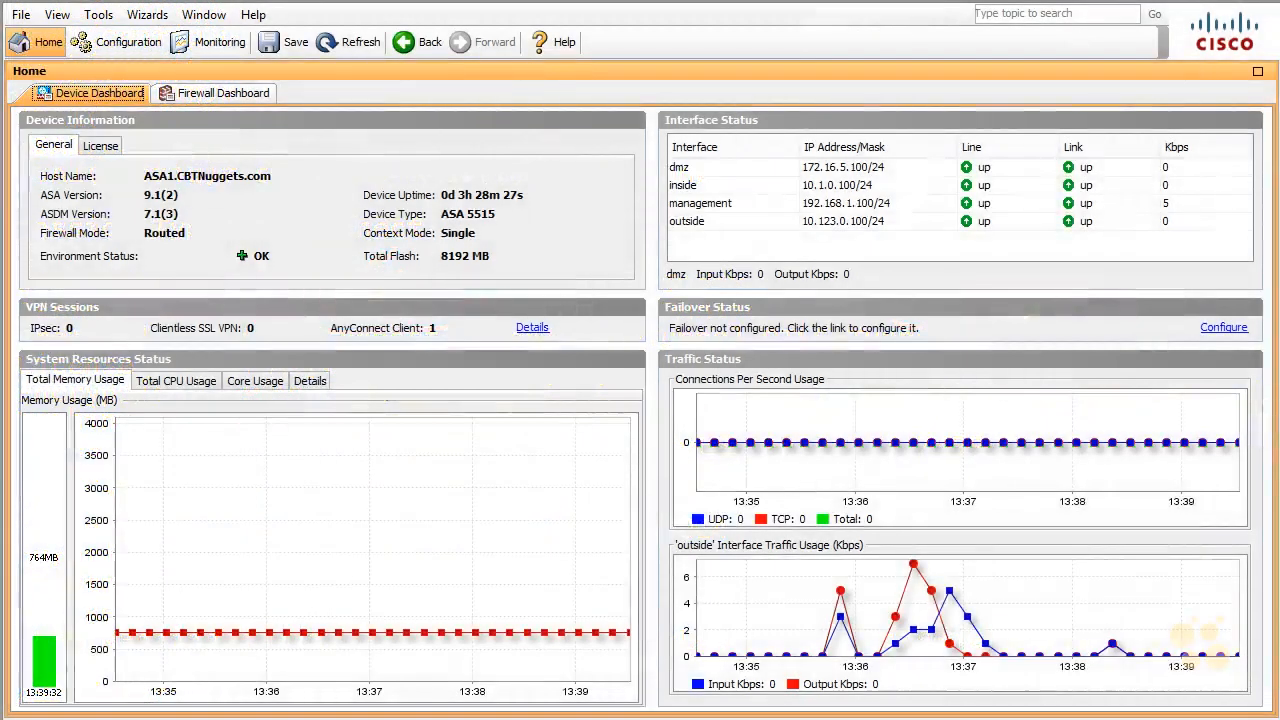
Step: Show the VPN sessions in Monitoring, filtered to AnyConnect Client
mouse_move(170, 24)
mouse_down()
mouse_move(164, 62)
mouse_move(185, 22)
mouse_up()
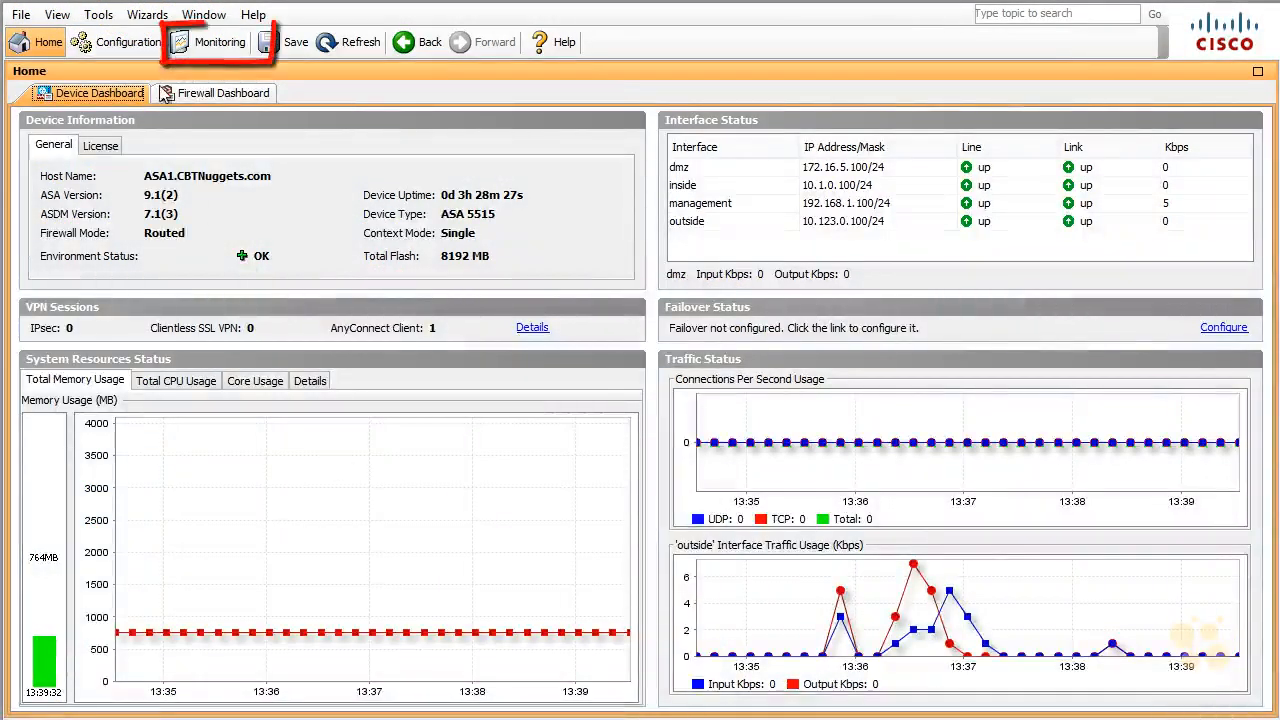
click(199, 36)
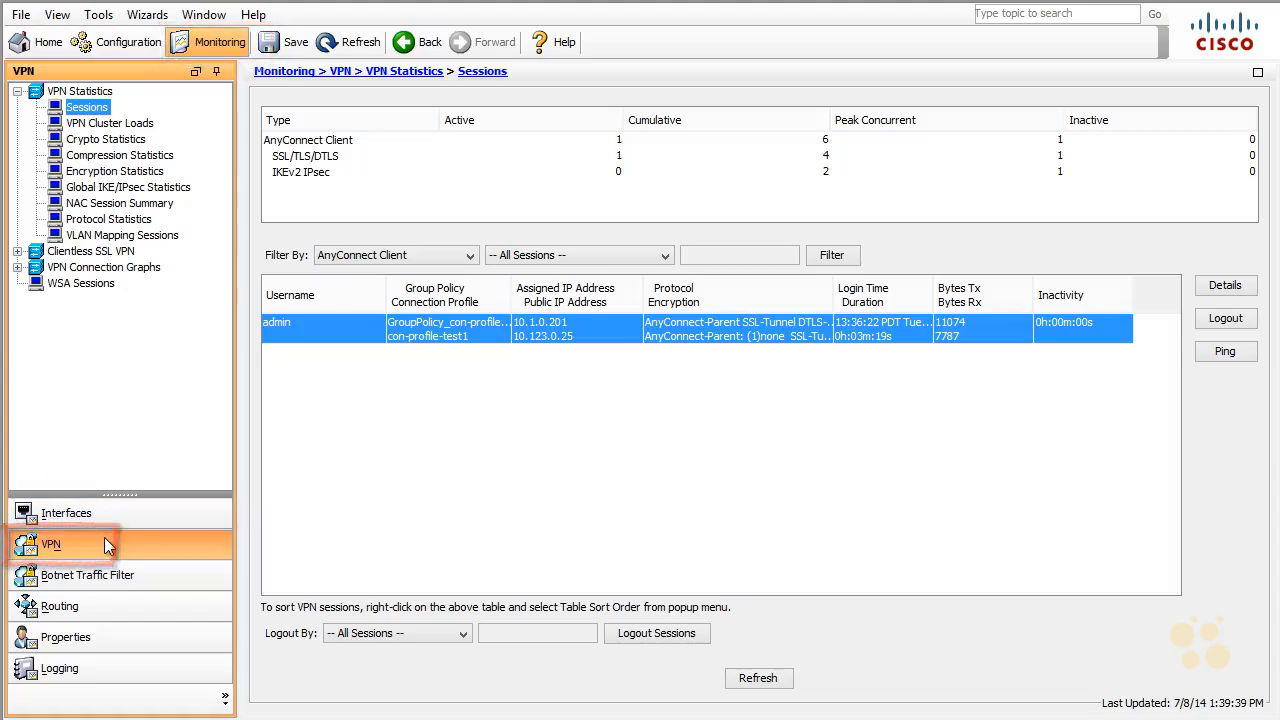
click(470, 256)
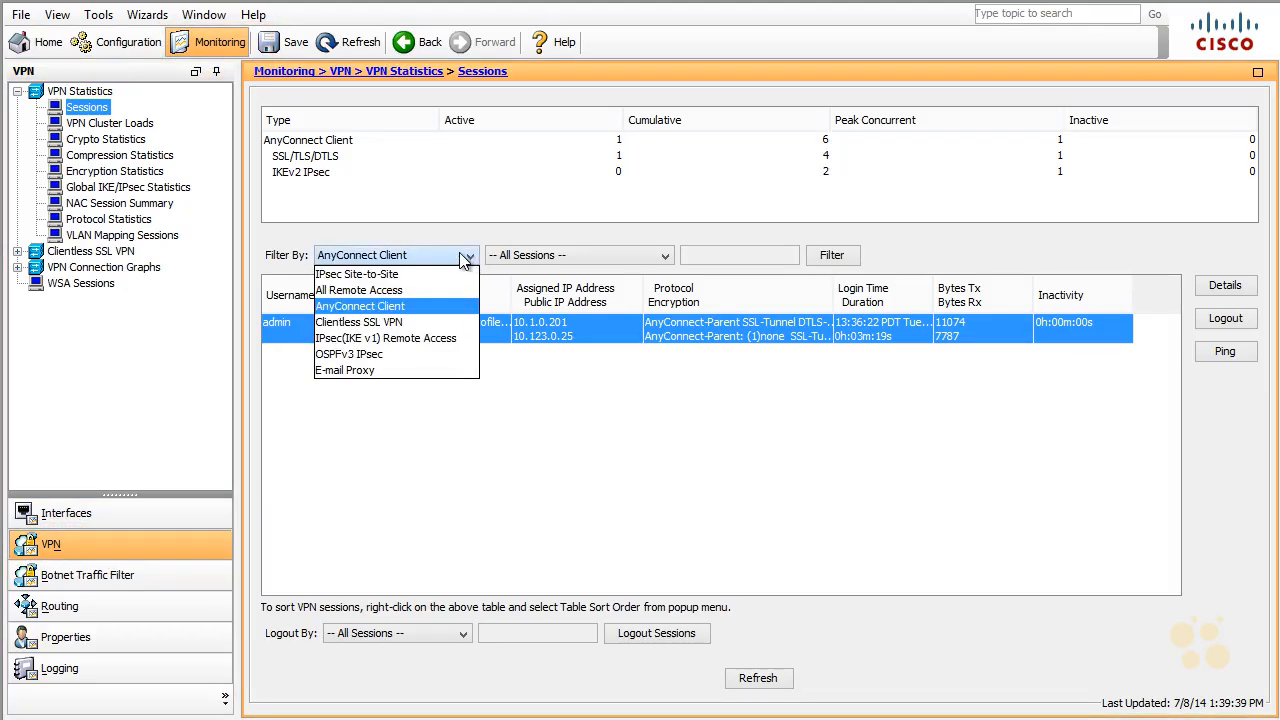
click(400, 306)
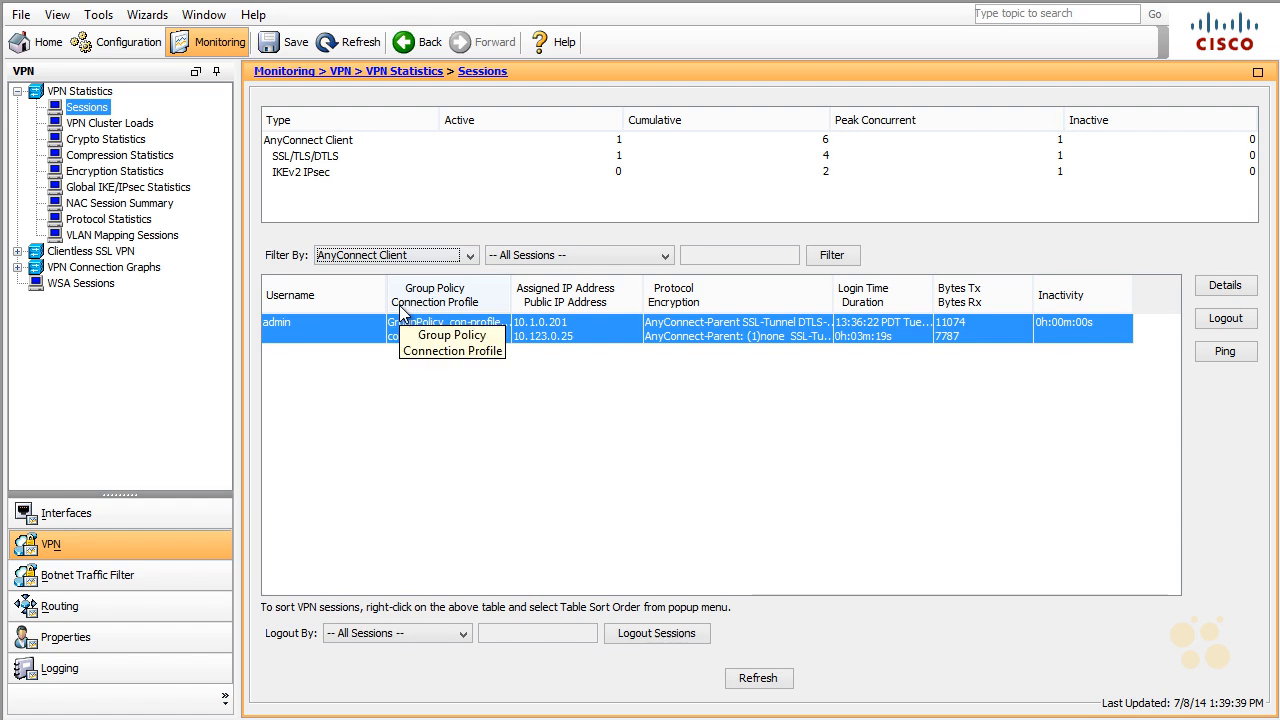
Step: Review the 10.1.0.201 session's details, then go to Remote Access VPN configuration
click(1225, 286)
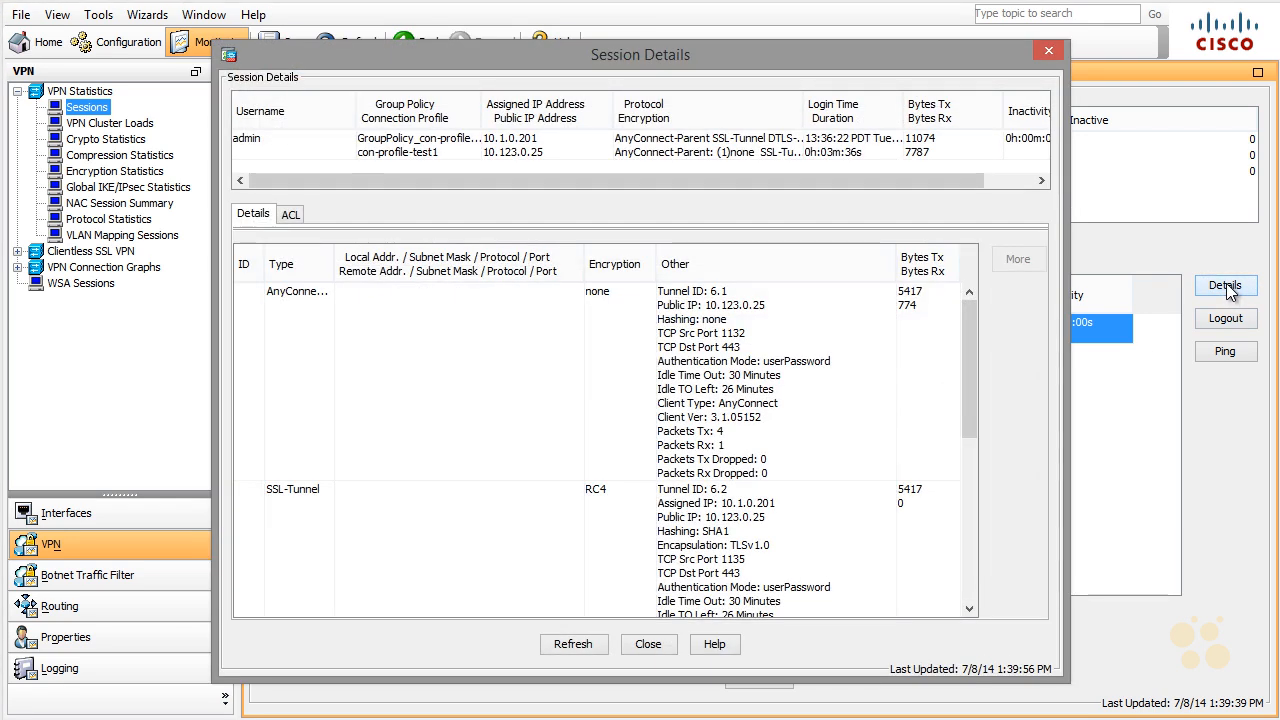
click(658, 646)
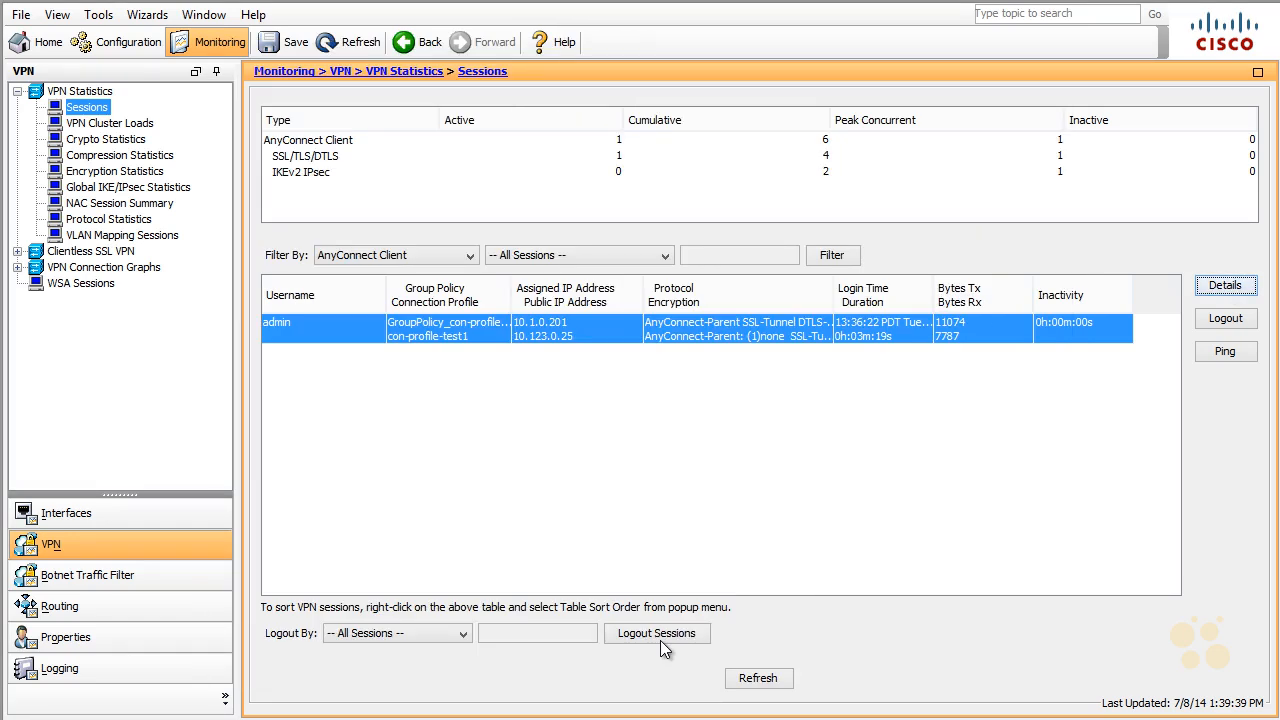
click(143, 44)
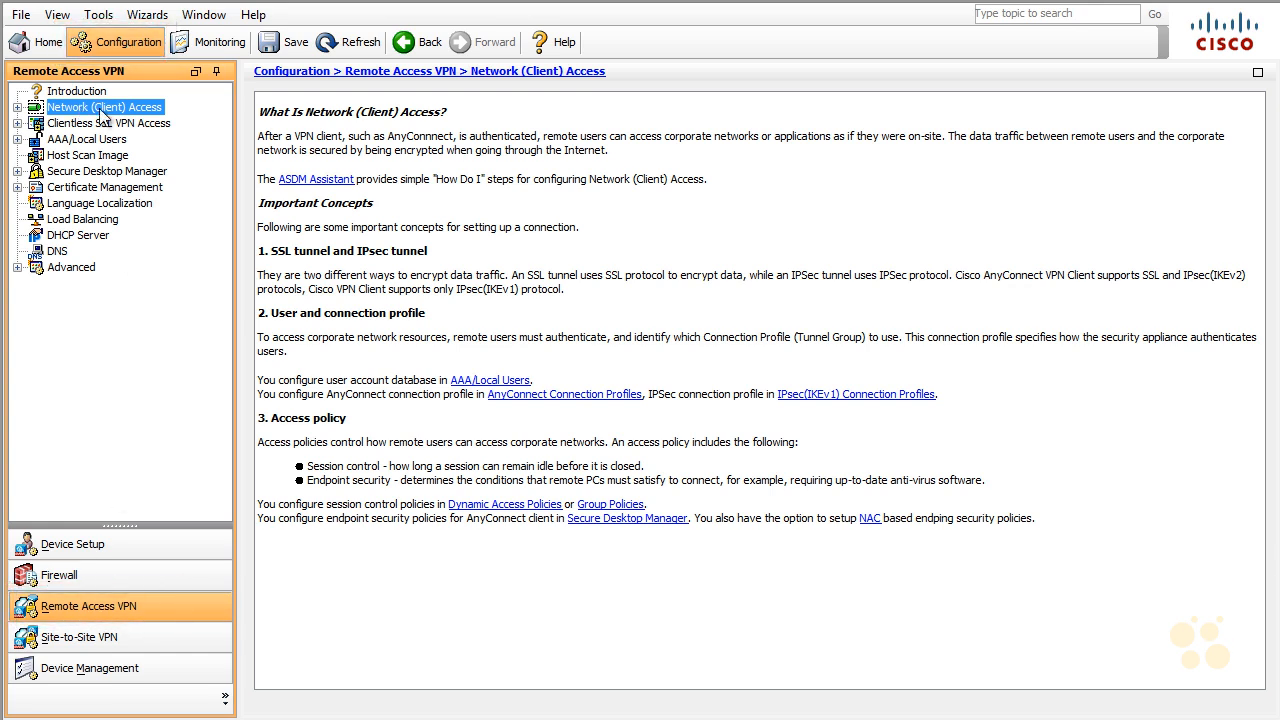
Step: Edit con-profile-test1_client_profile and select the ASA1 entry in its Server List
click(17, 107)
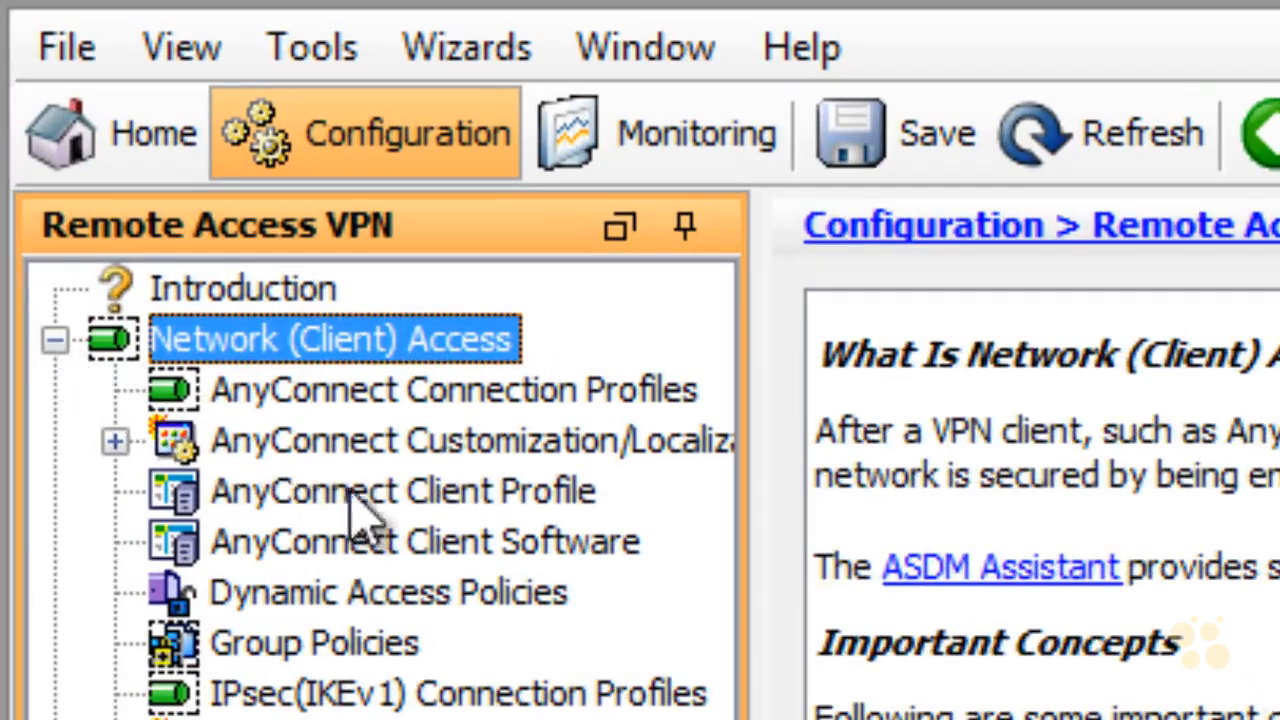
click(360, 500)
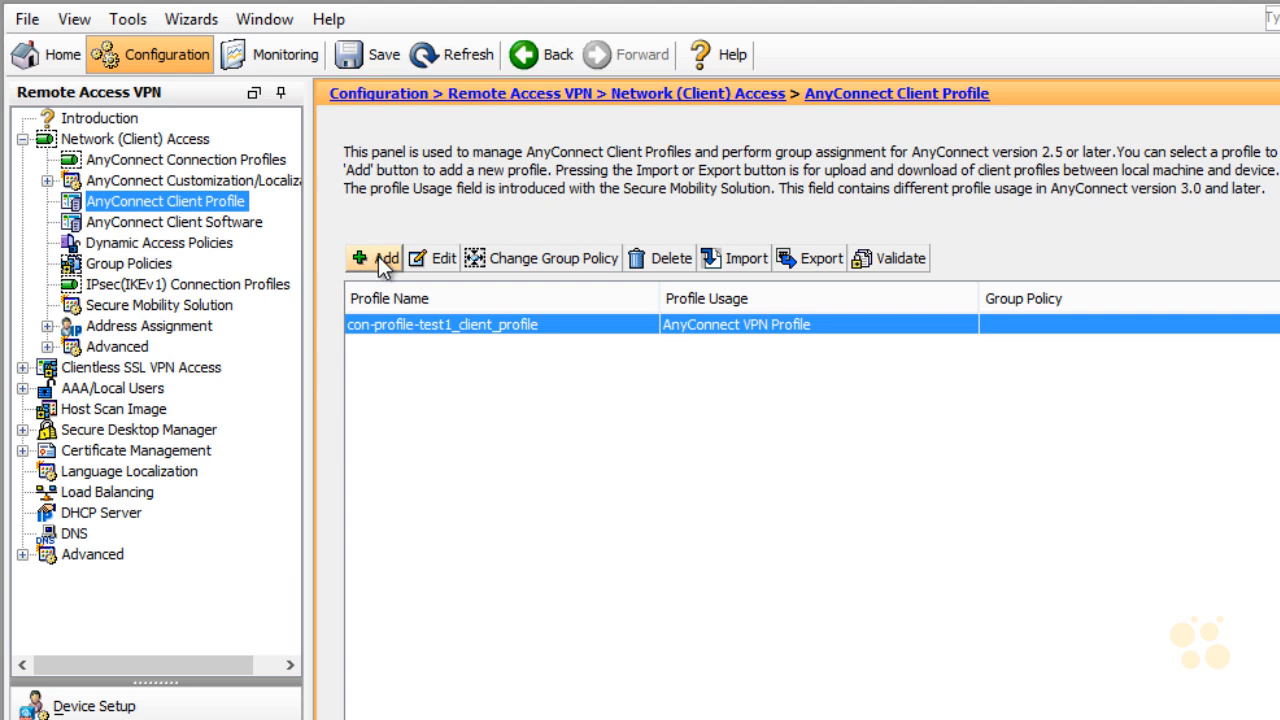
click(442, 259)
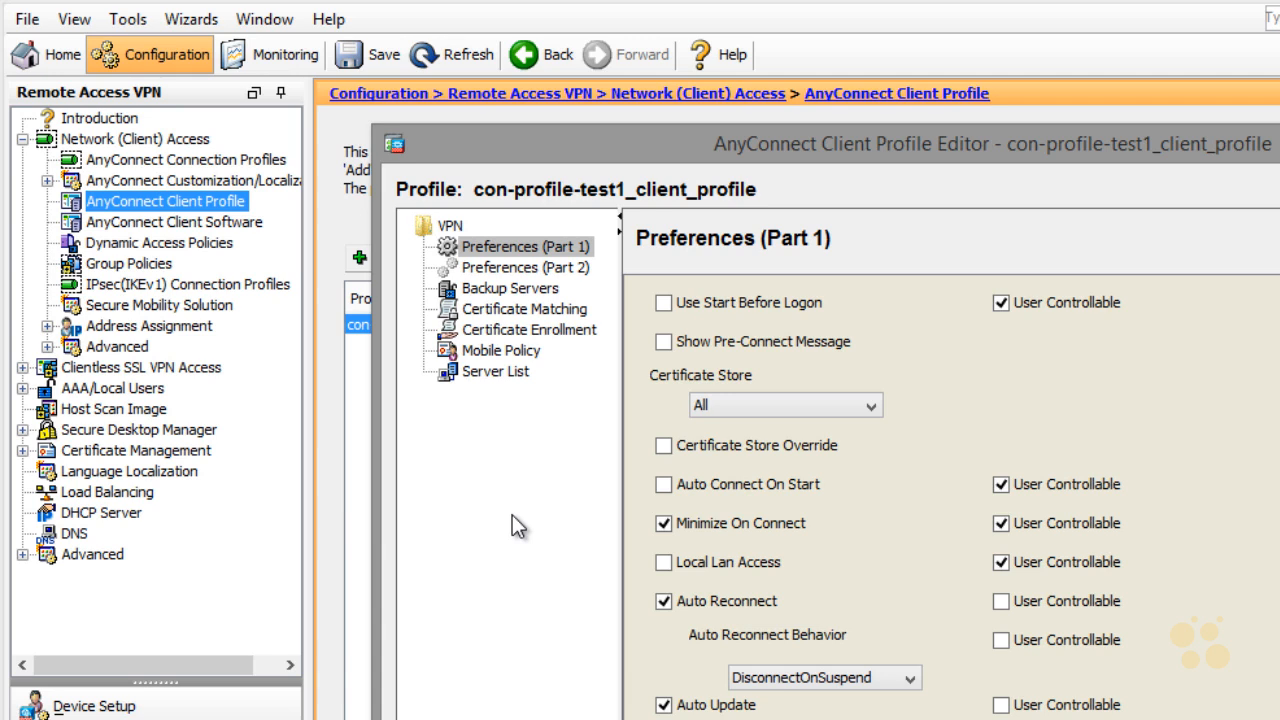
click(490, 372)
click(695, 344)
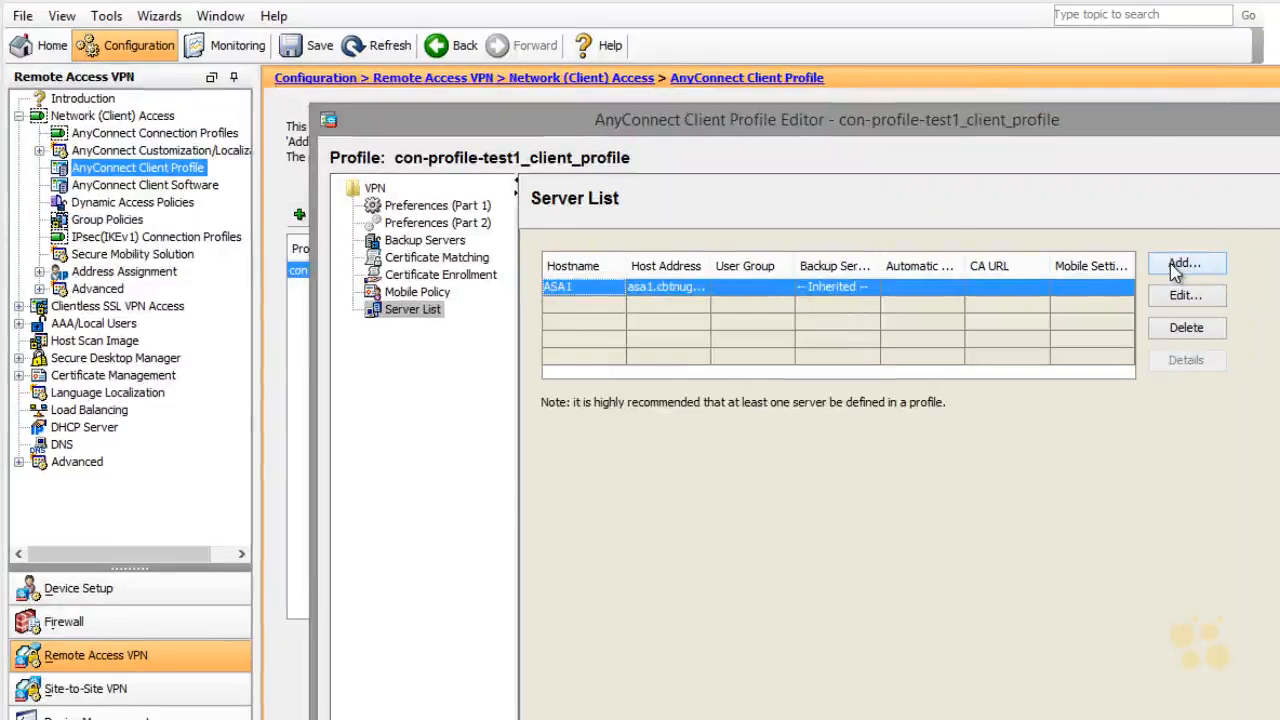
Step: Add an asa2 server entry to the Server List, then select the ASA1 entry
click(1183, 263)
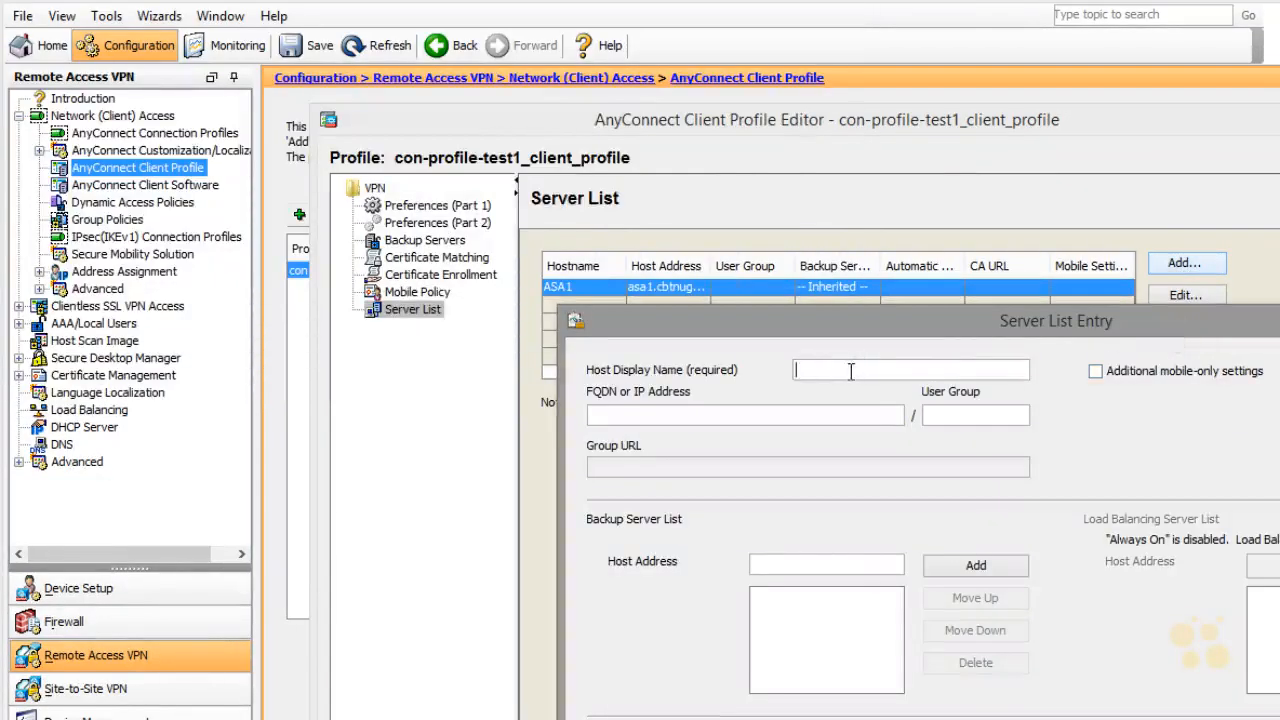
text(asa2)
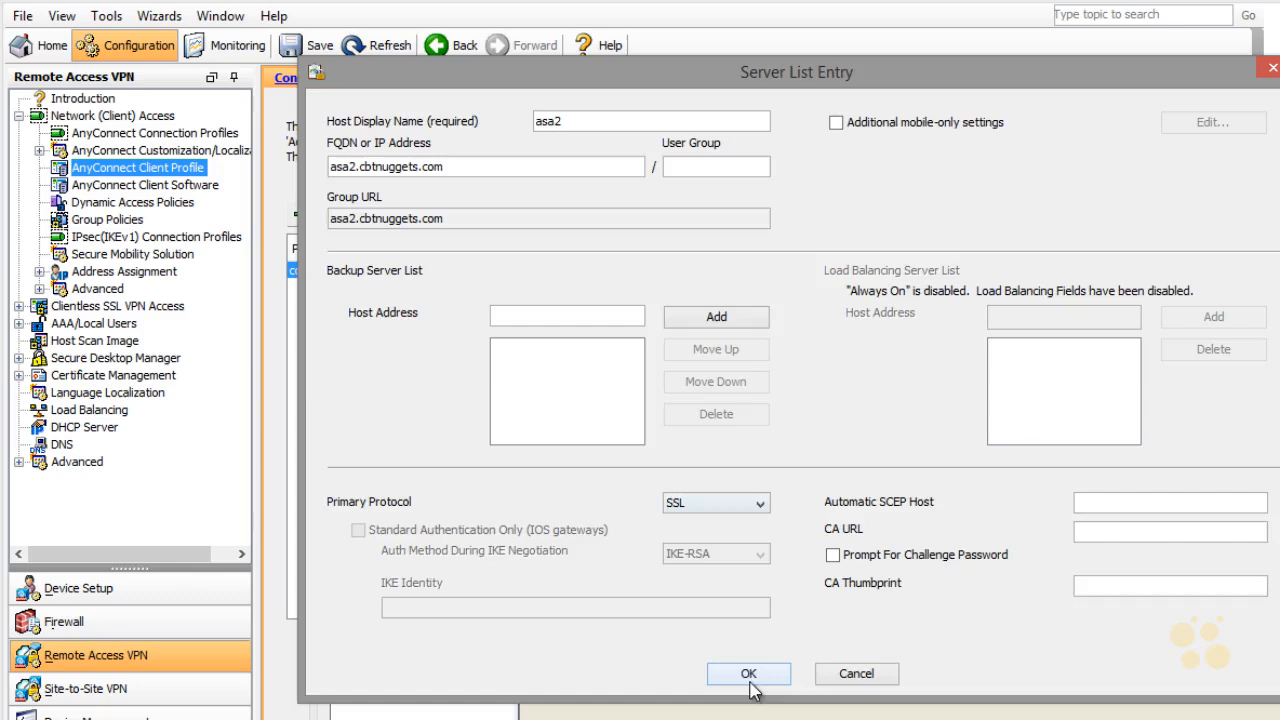
click(750, 674)
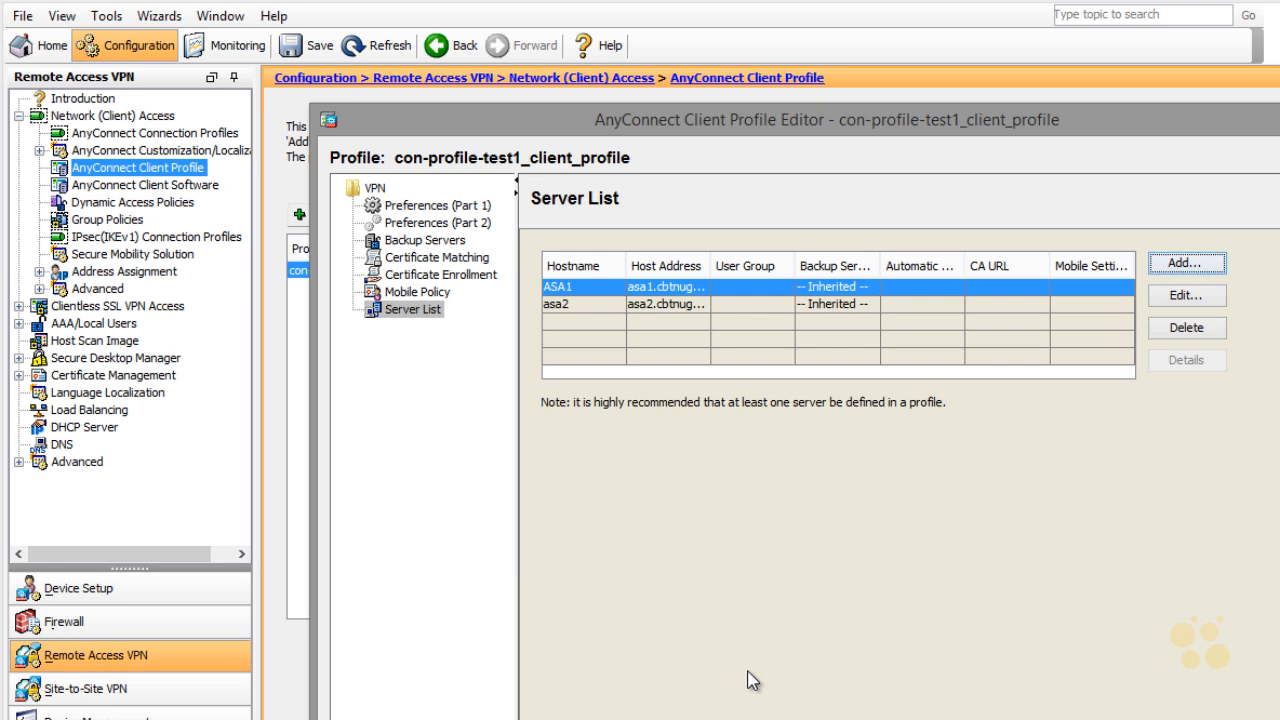
click(568, 288)
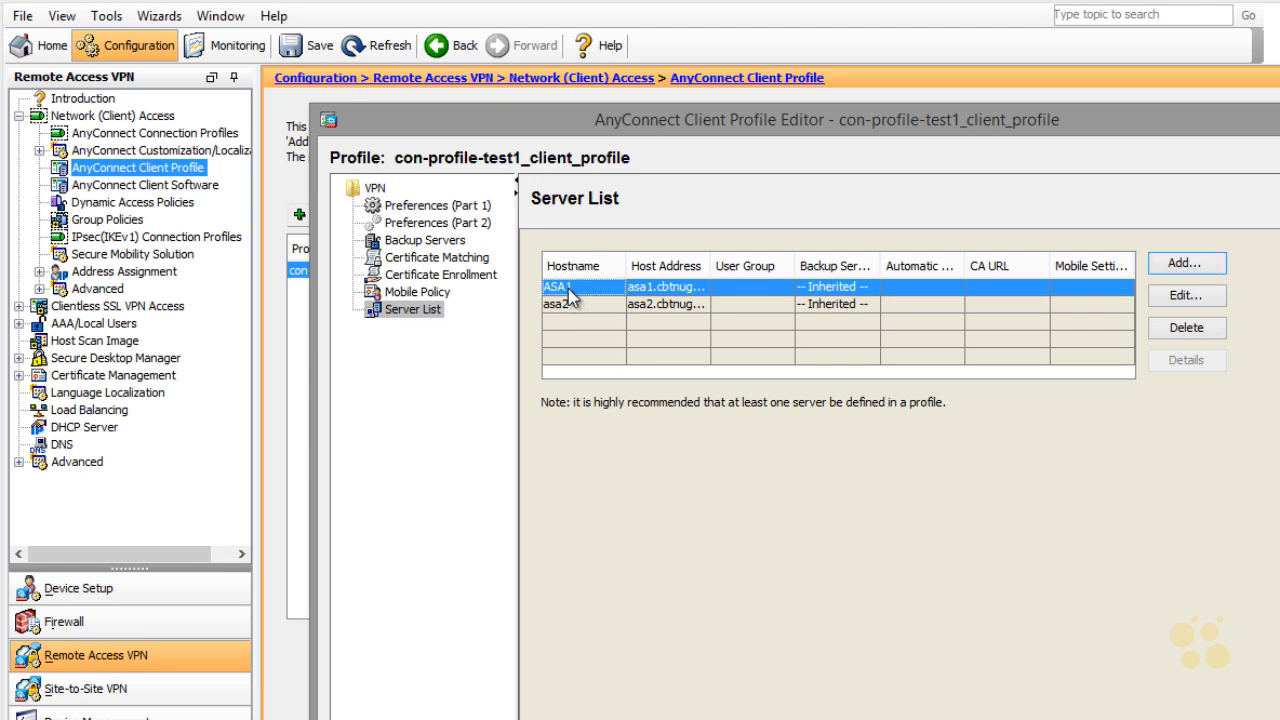
Step: Set the ASA1 server entry's primary protocol to IPsec
click(1186, 296)
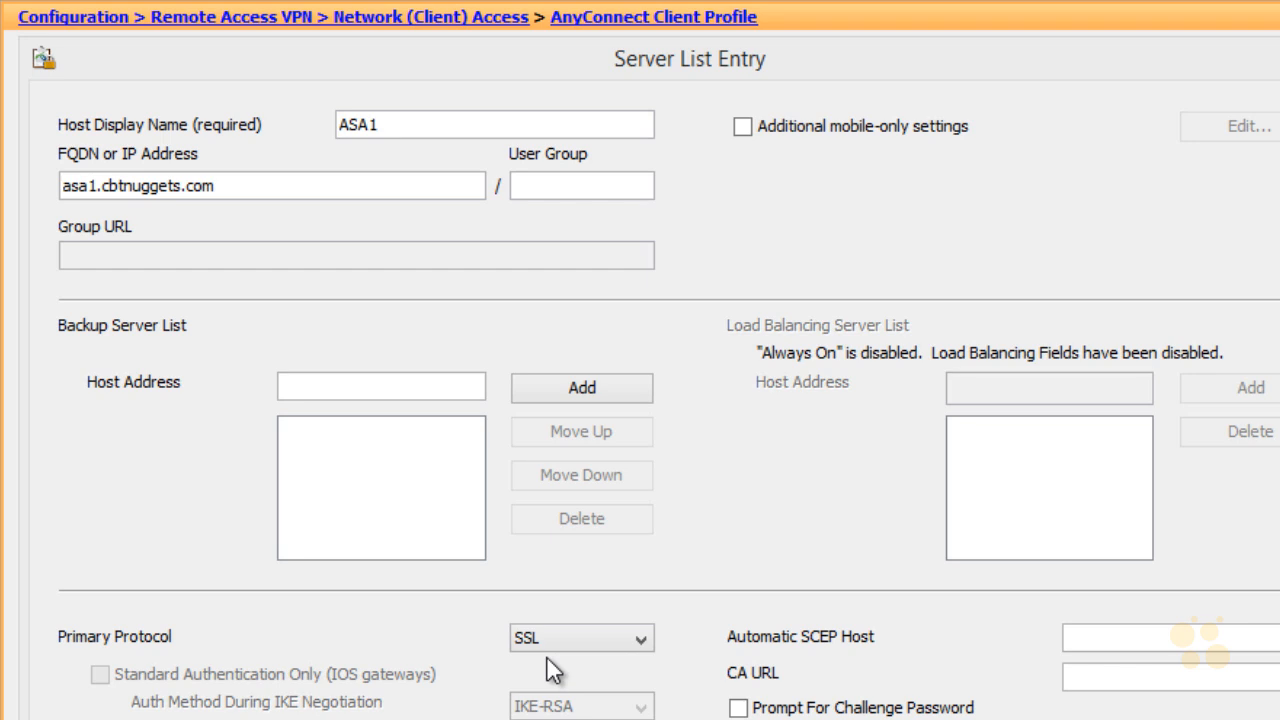
click(642, 640)
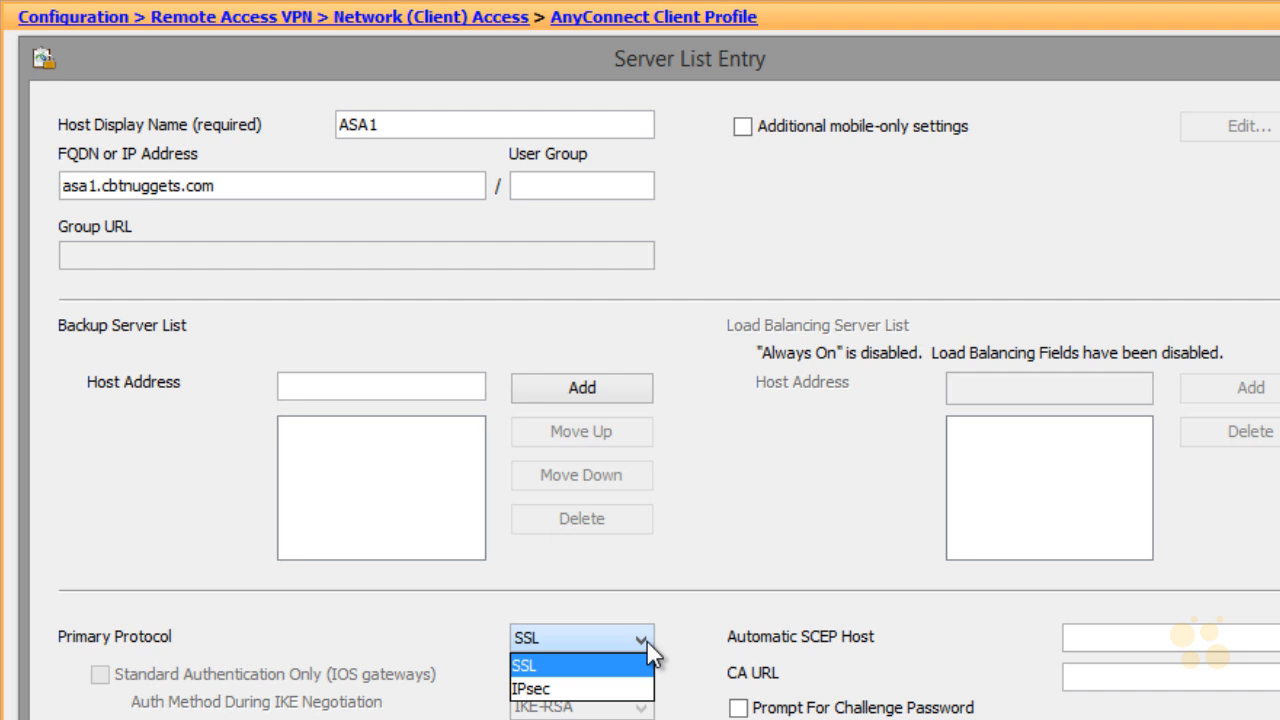
click(645, 686)
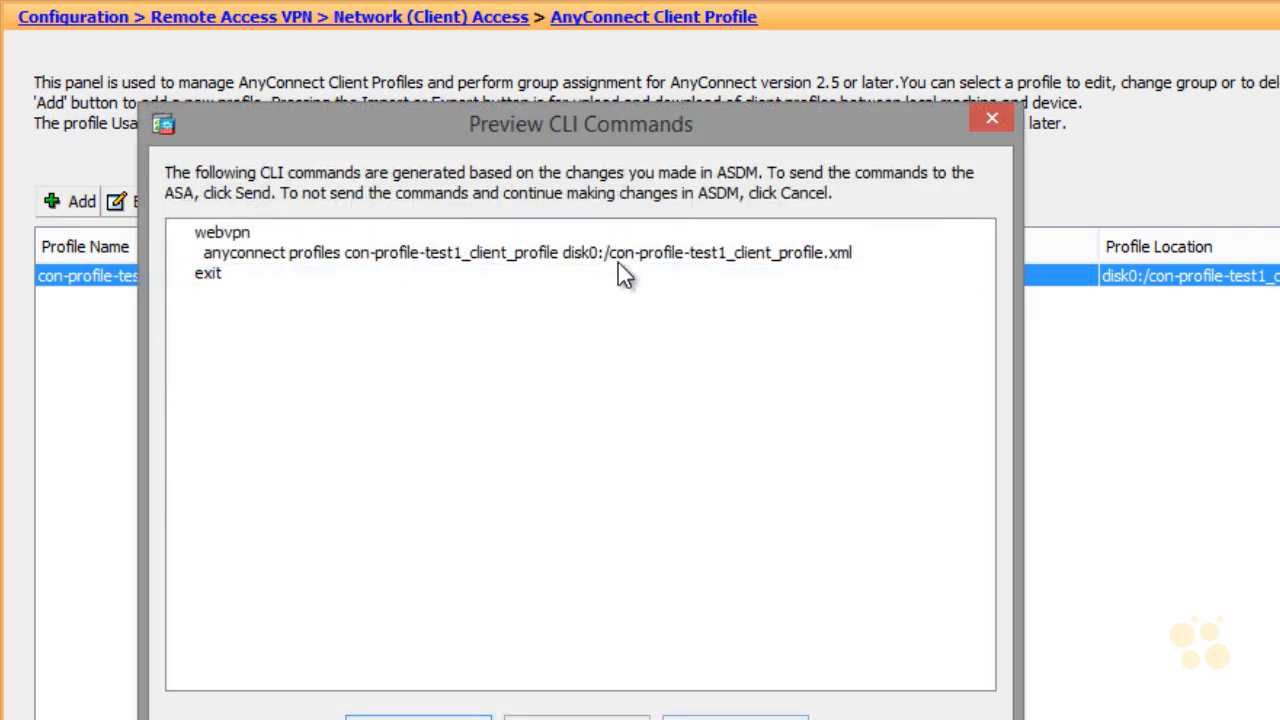
Step: Send the commands saving the profile to disk0:/con-profile-test1_client_profile.xml
drag(616, 256, 846, 266)
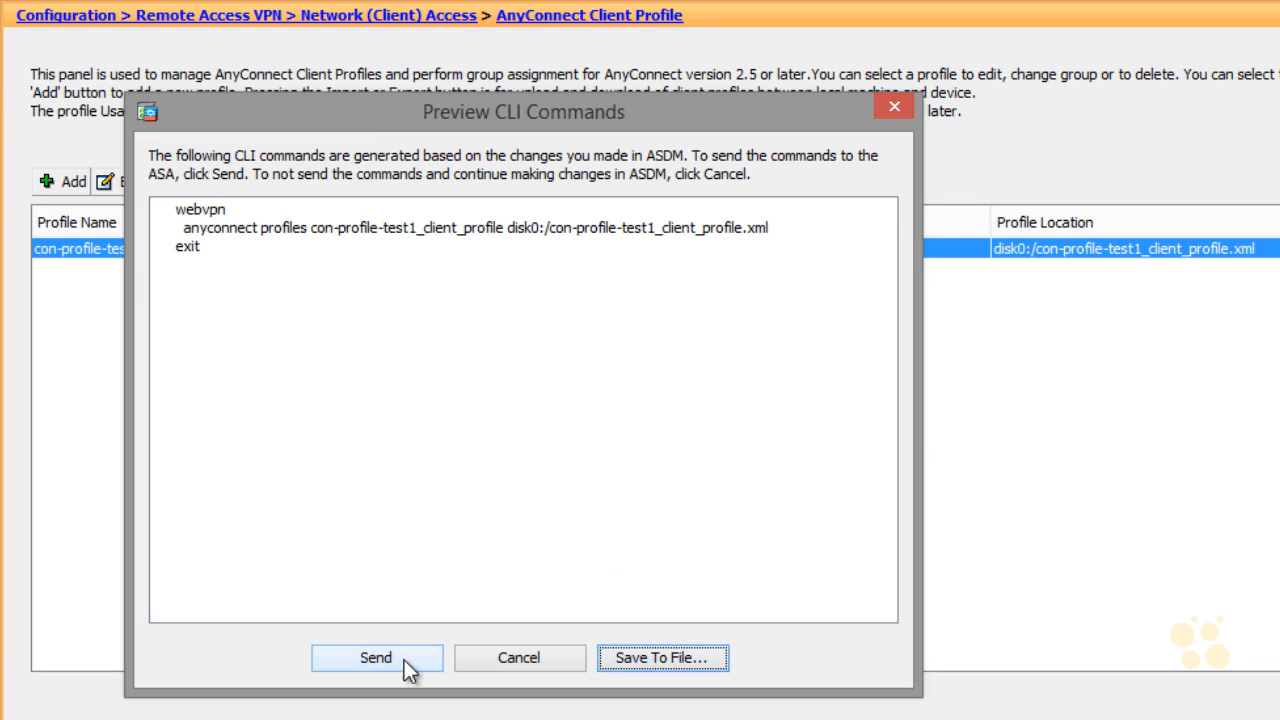
click(440, 716)
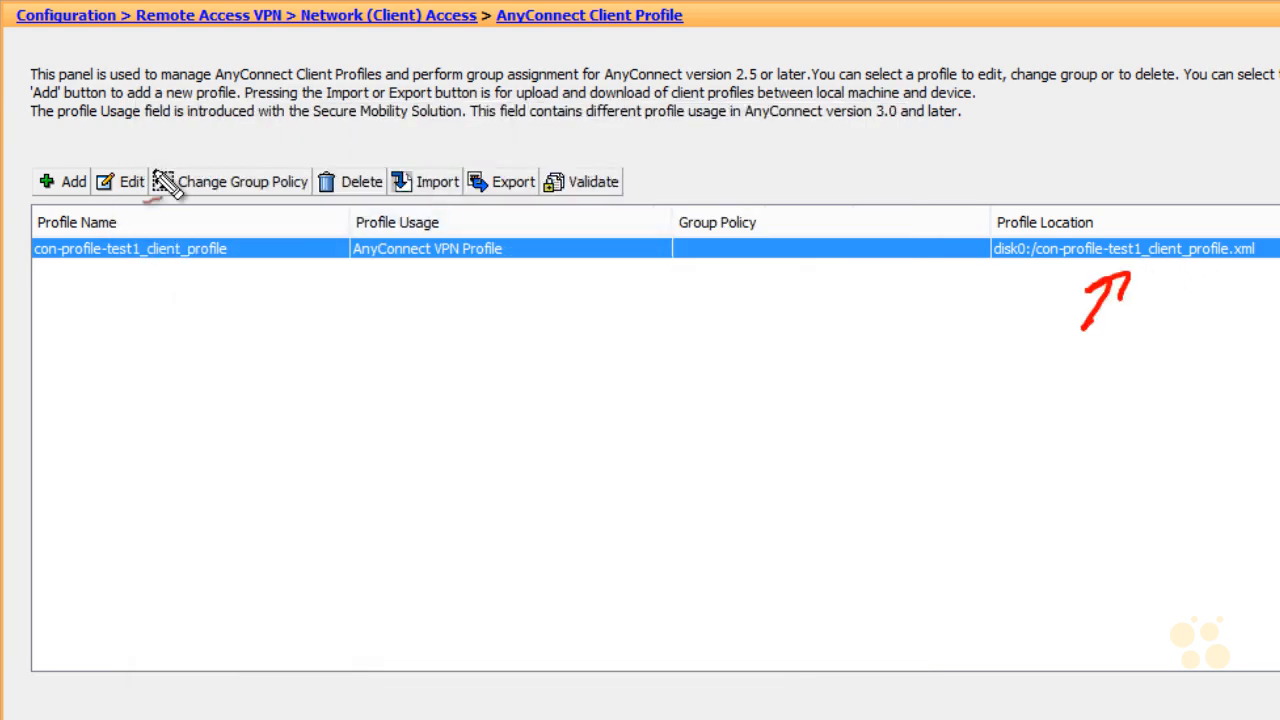
drag(129, 208, 110, 198)
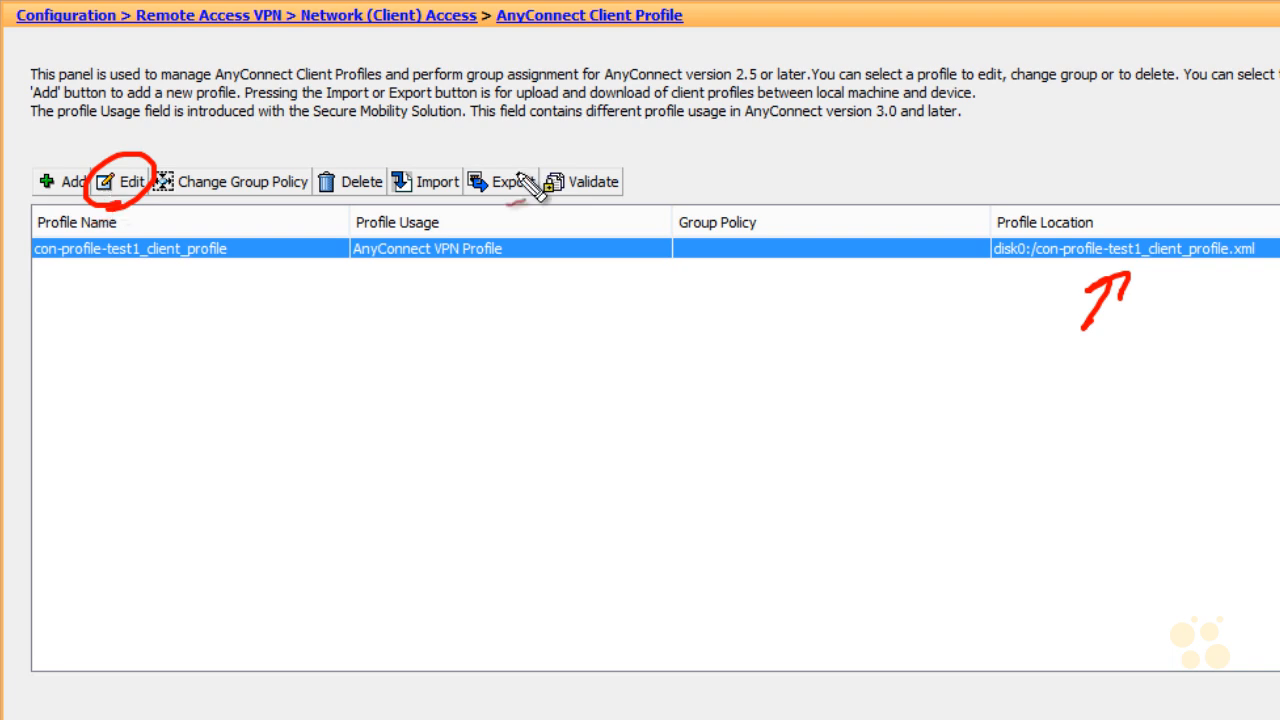
drag(486, 214, 492, 192)
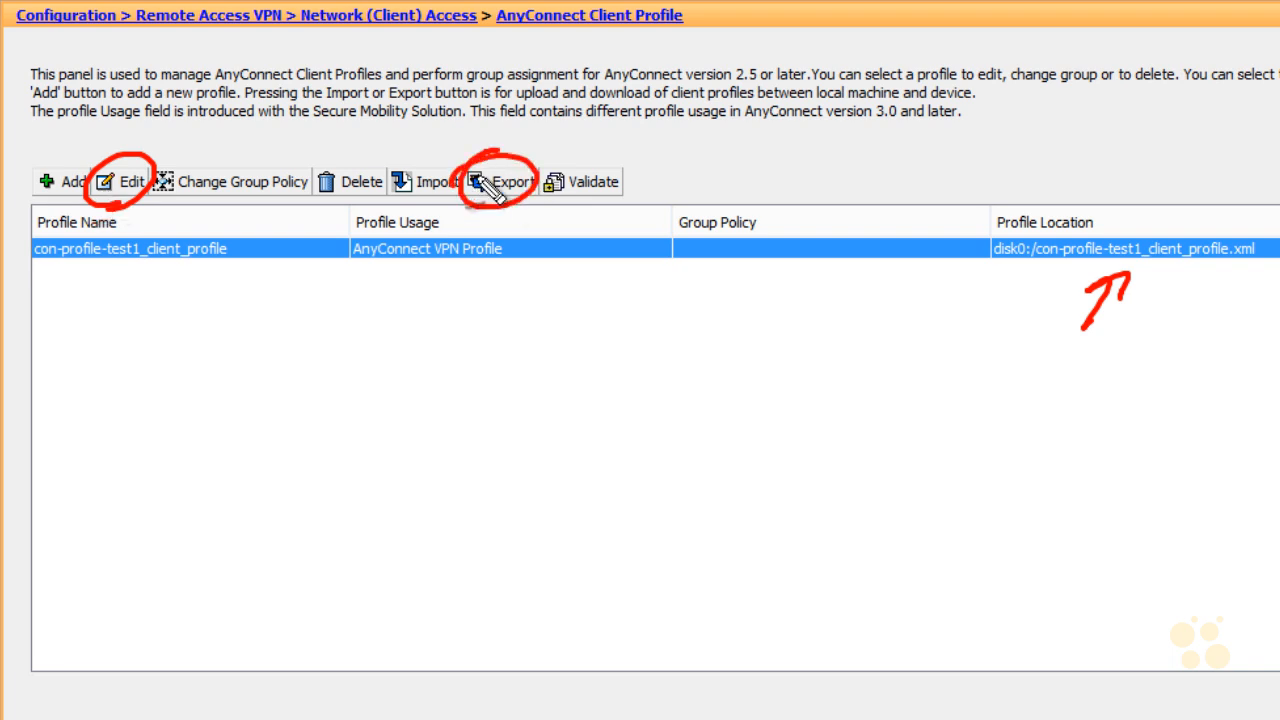
mouse_move(1213, 163)
mouse_down()
mouse_move(1190, 220)
mouse_move(1204, 212)
mouse_up()
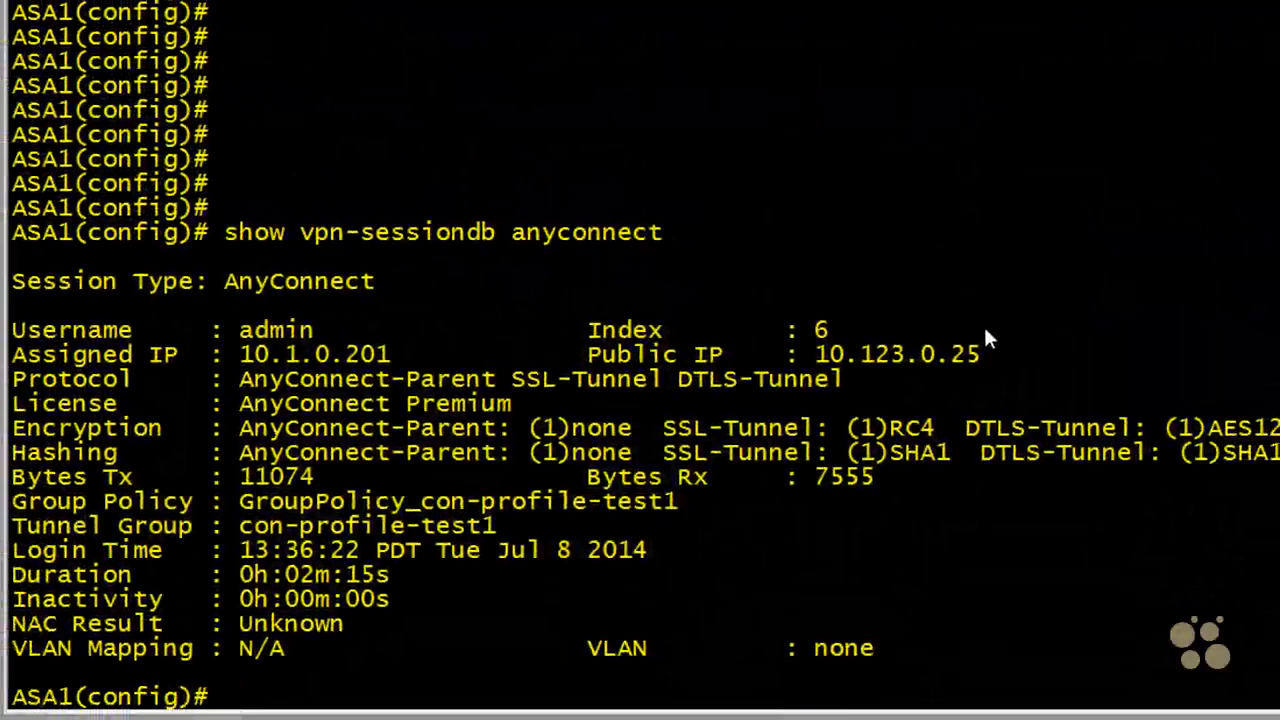
Step: List disk0 with dir and mark the new profile file
text(dir)
key(Return)
drag(740, 623, 1276, 630)
Step: Display con-profile-test1_client_profile.xml and highlight its ServerList and PrimaryProtocol IPsec lines
text(mo)
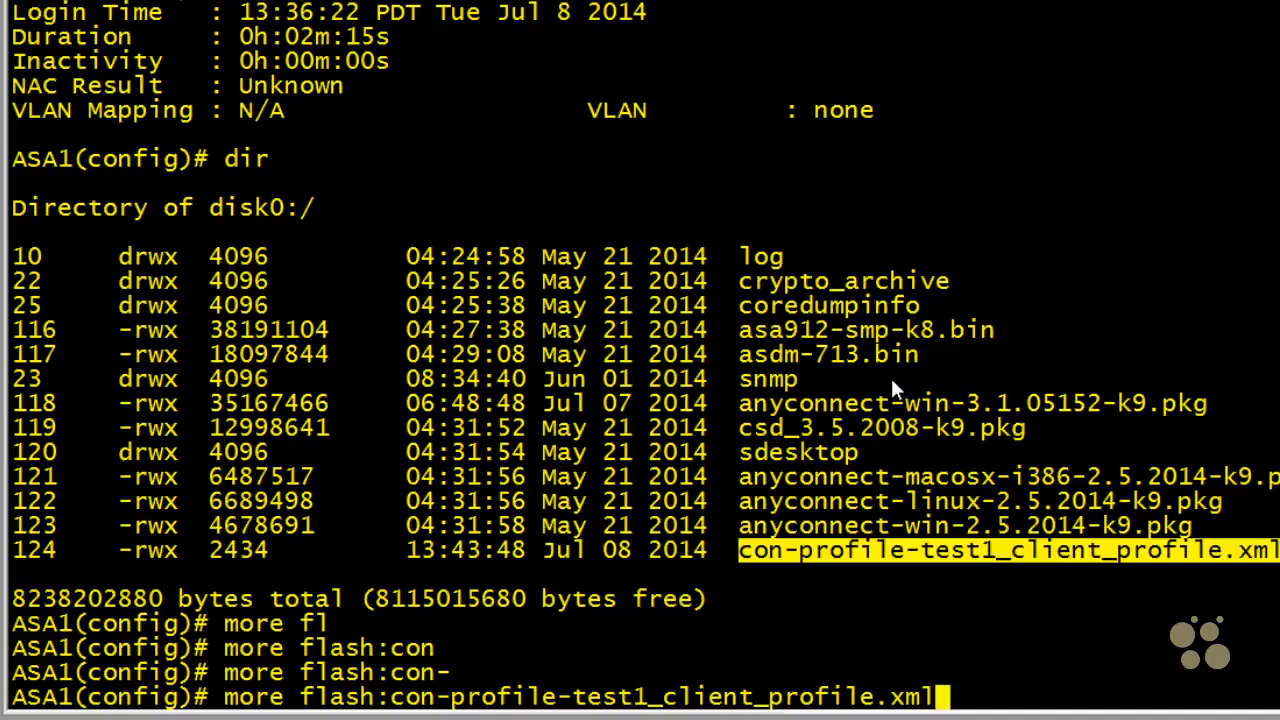
key(Return)
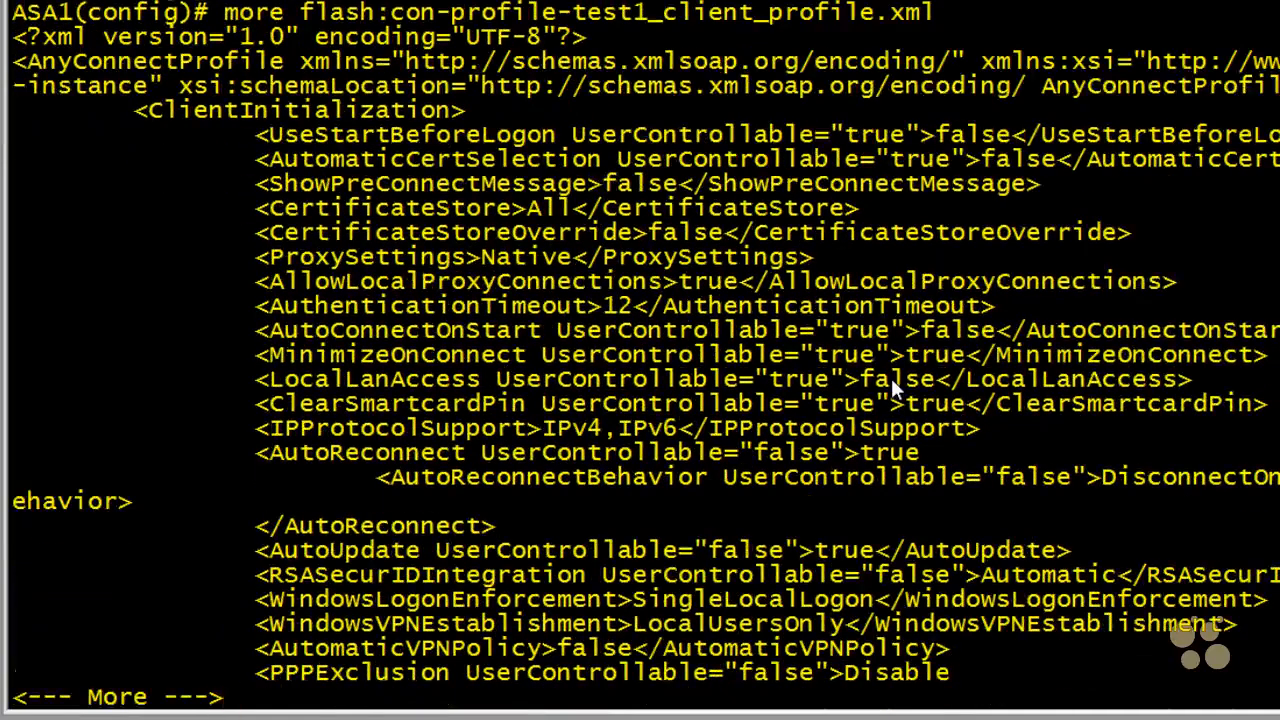
key(space)
drag(125, 378, 855, 470)
drag(378, 477, 989, 476)
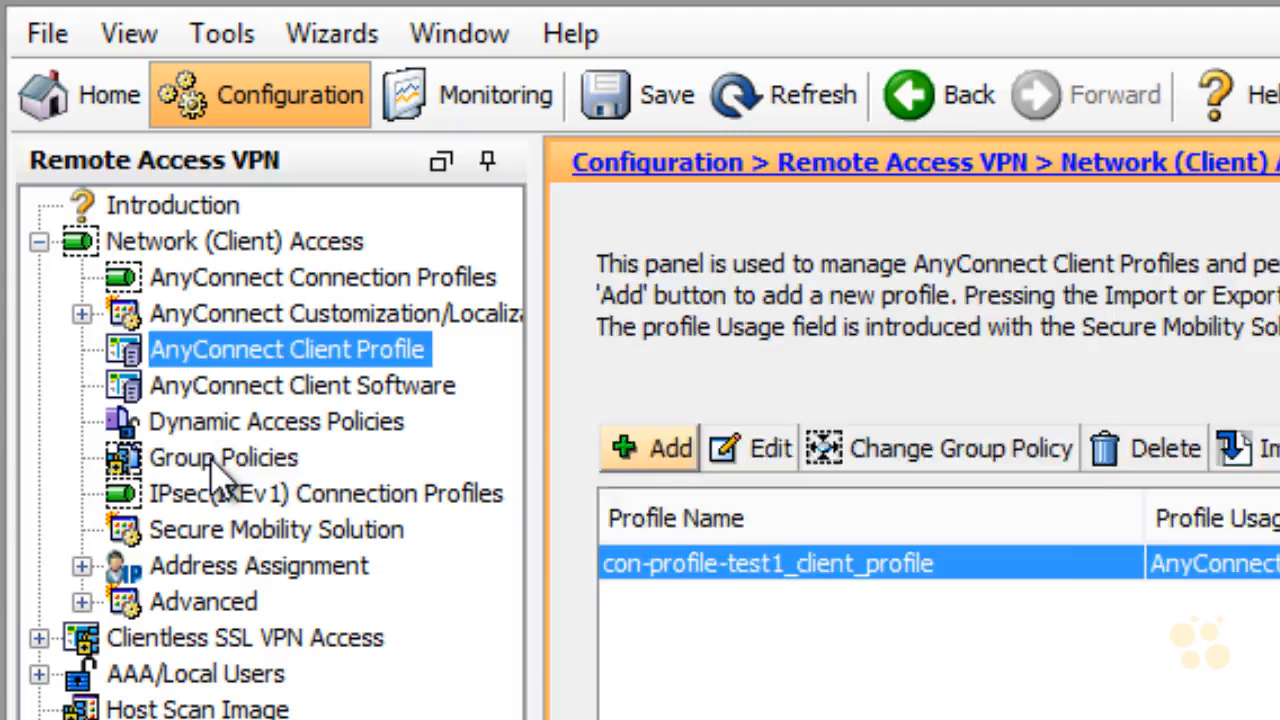
Step: Open GroupPolicy_con-profile-test1 from the Group Policies list for editing
click(205, 447)
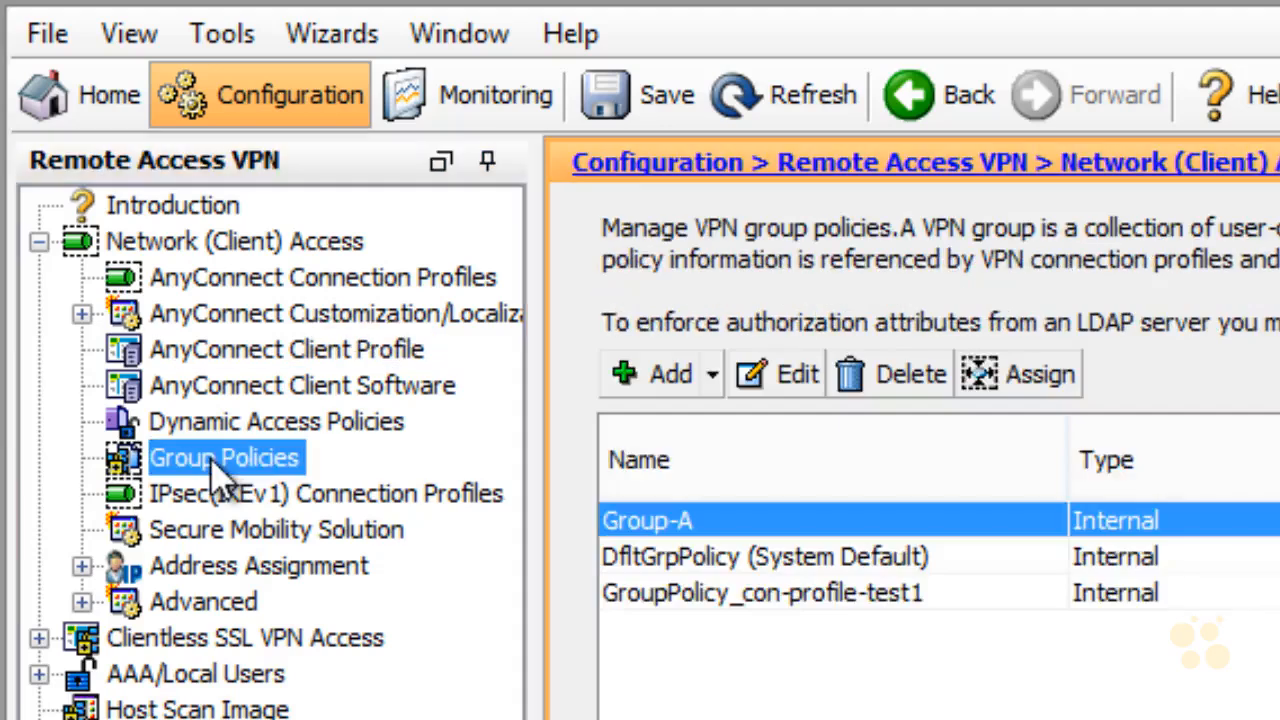
click(766, 598)
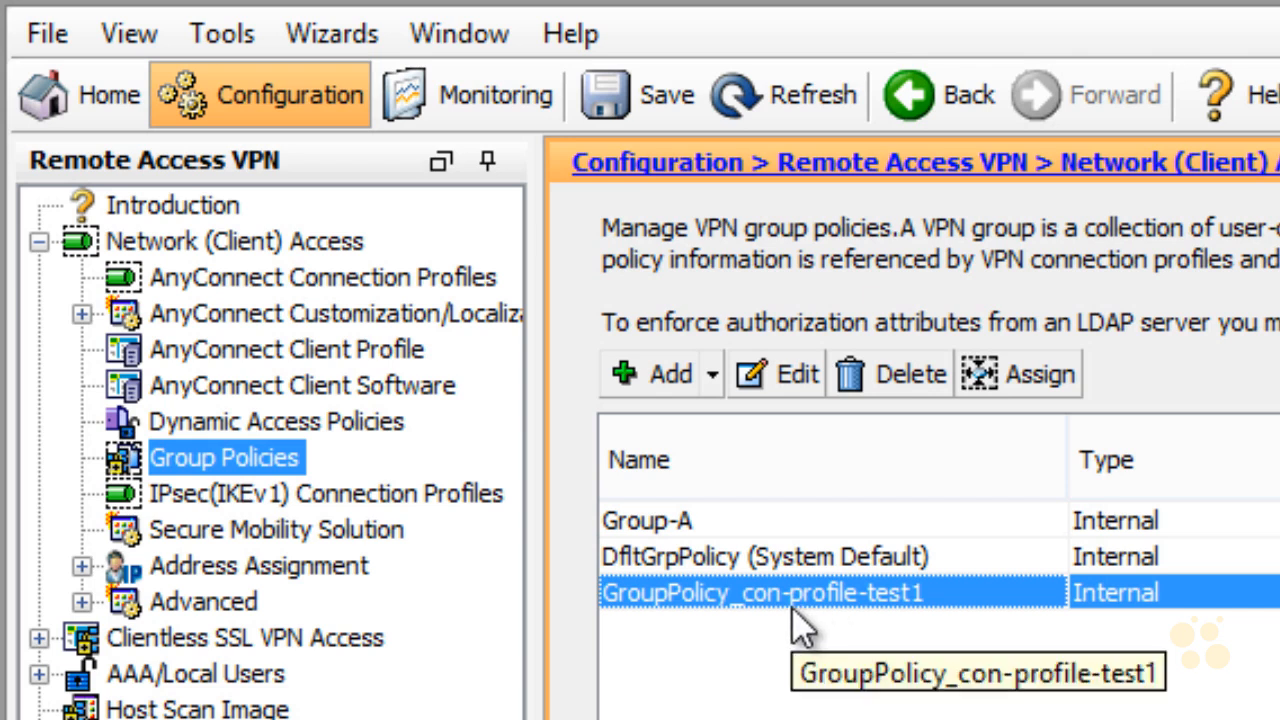
click(812, 382)
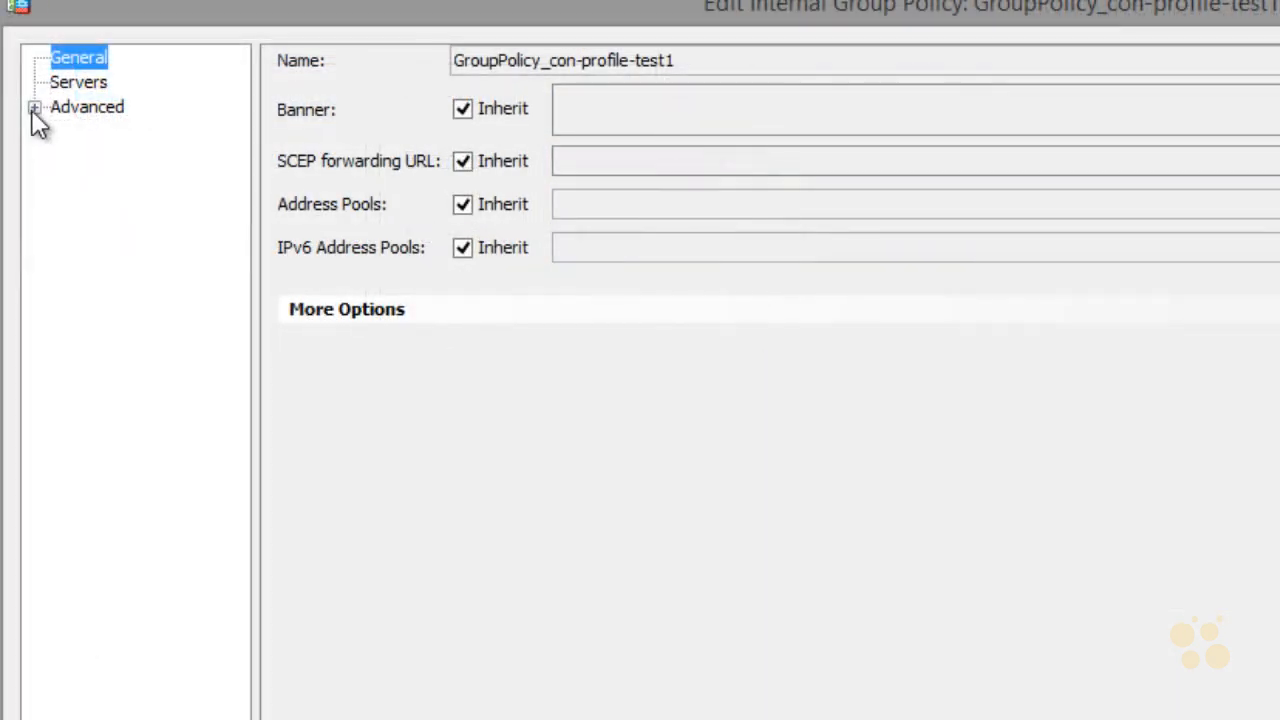
Step: Set con-profile-test1_client_profile as the policy's AnyConnect client profile to download
click(35, 108)
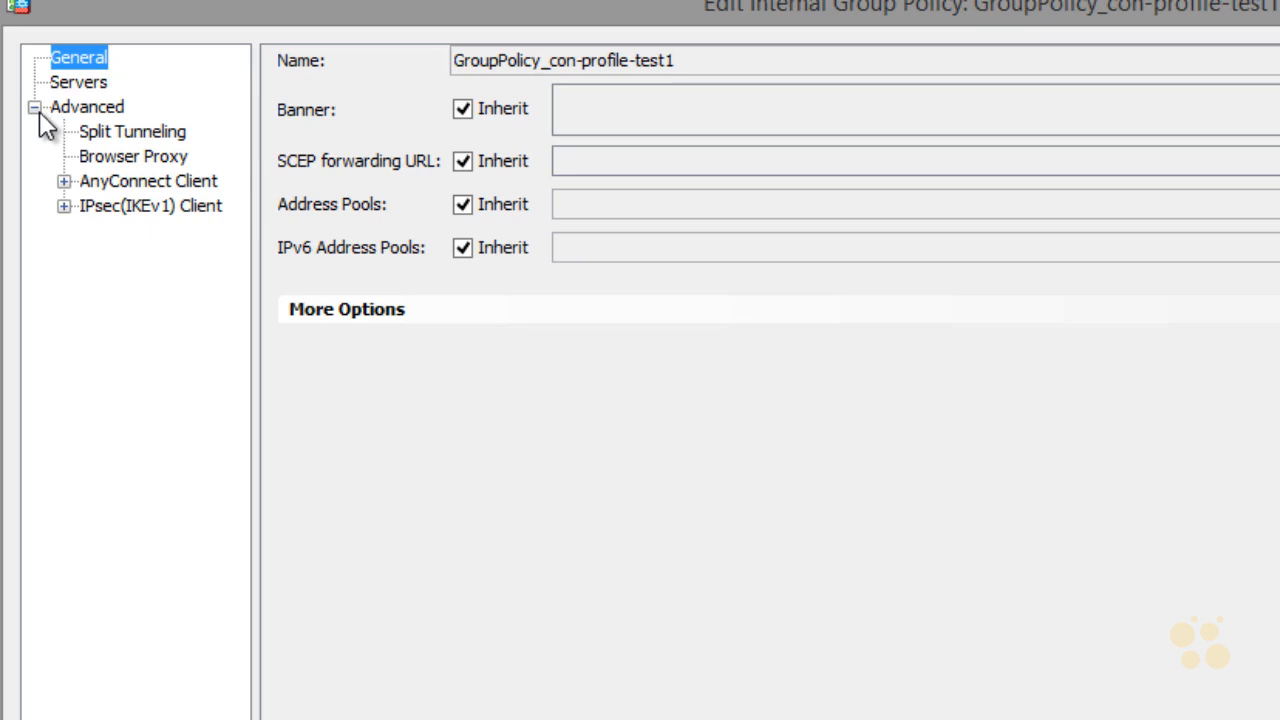
click(64, 182)
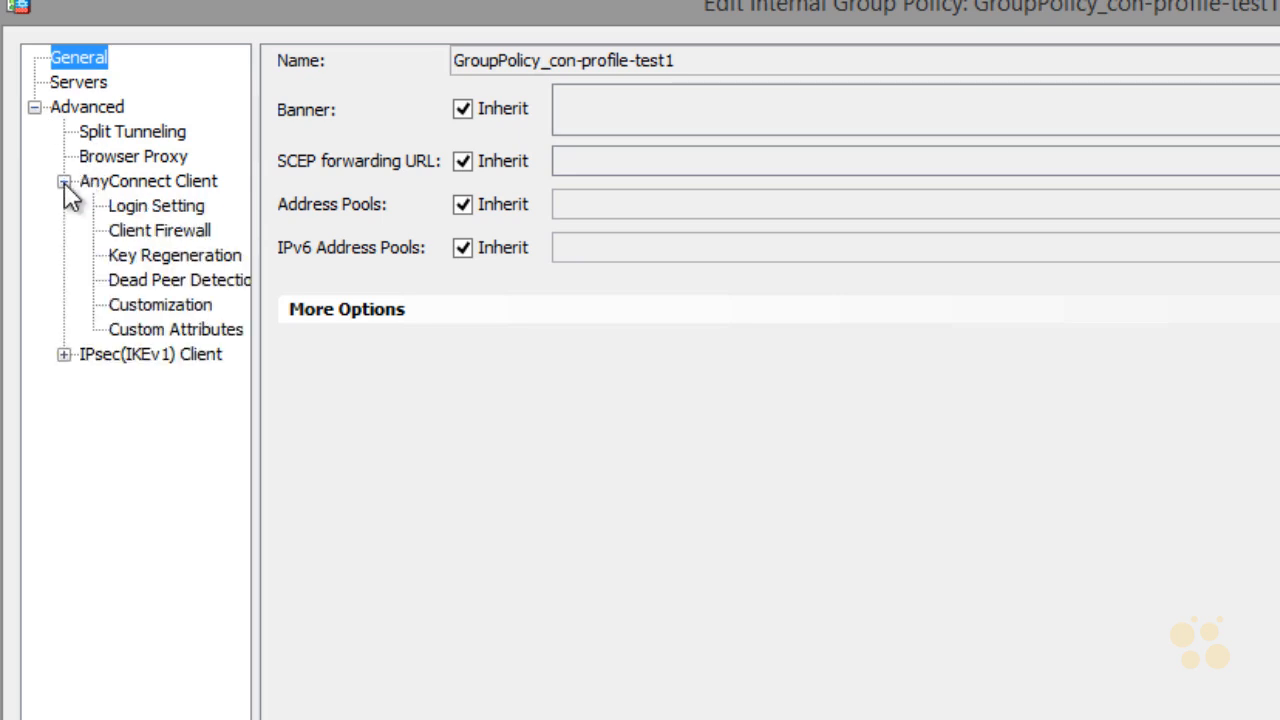
click(110, 184)
mouse_move(338, 600)
mouse_down()
mouse_move(552, 560)
mouse_move(300, 605)
mouse_up()
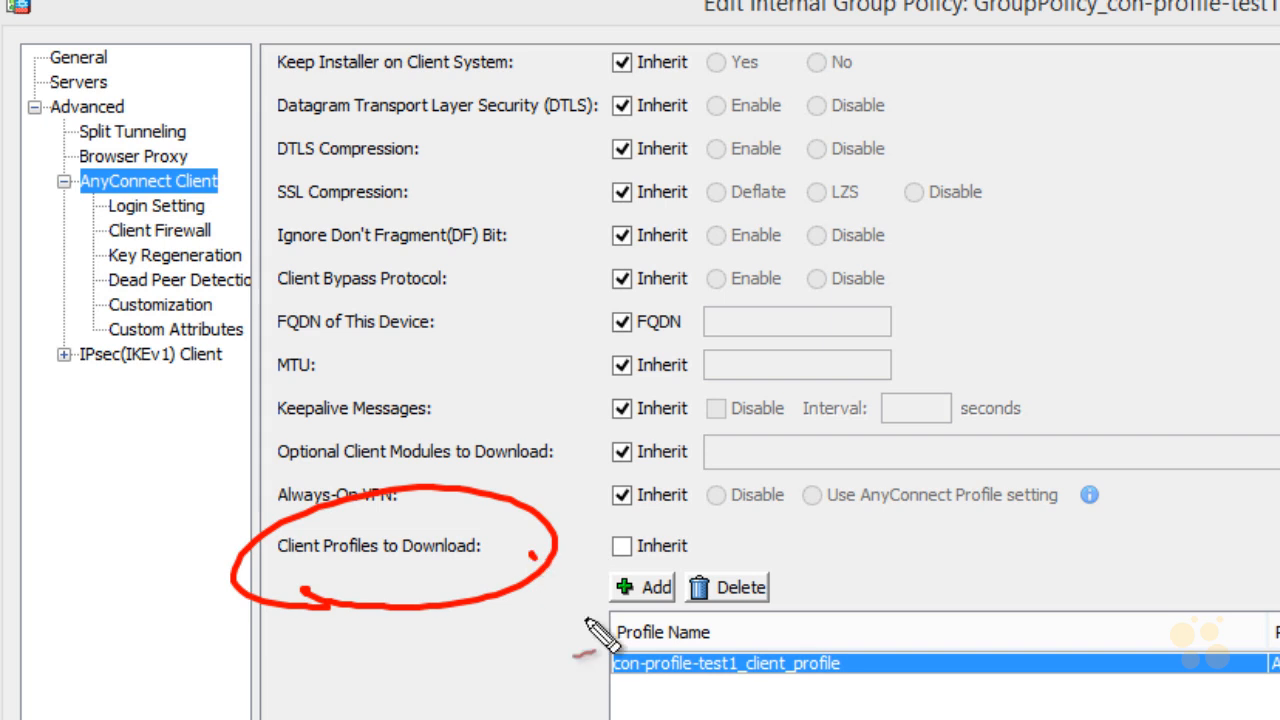
drag(532, 553, 612, 650)
drag(583, 592, 612, 650)
drag(572, 652, 600, 656)
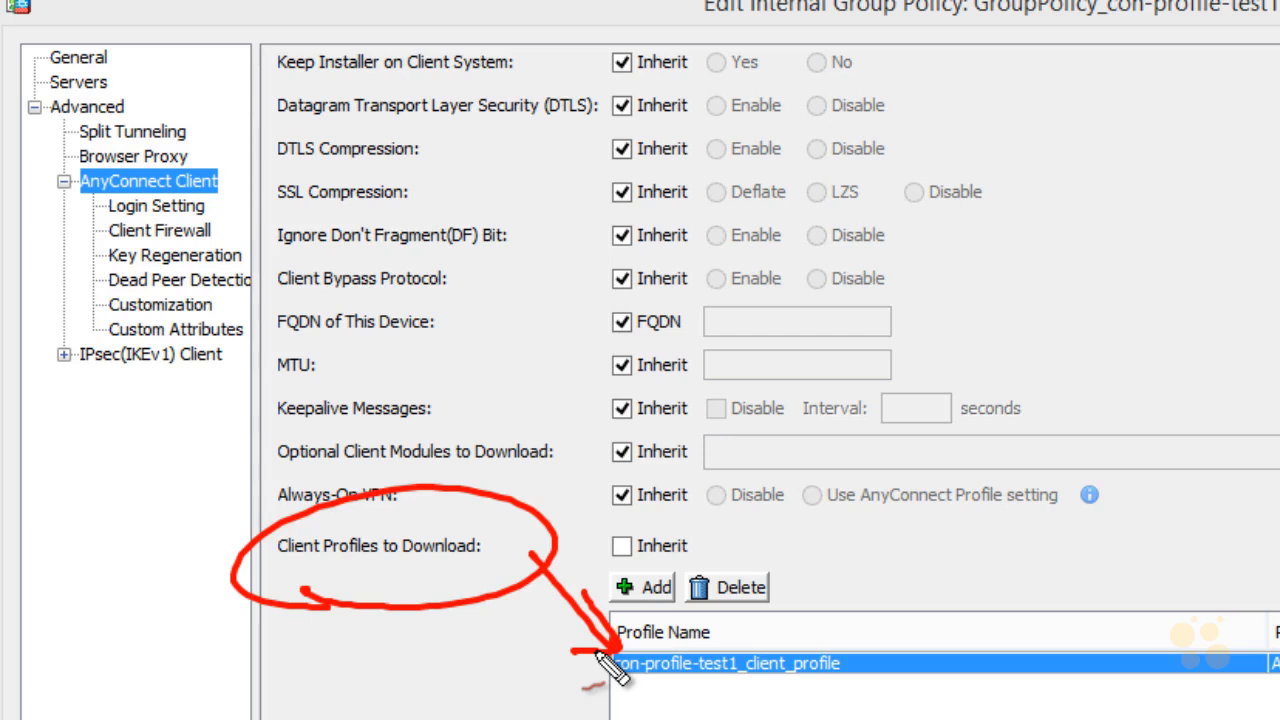
mouse_move(1000, 97)
mouse_down()
mouse_move(1012, 62)
mouse_move(1038, 50)
mouse_up()
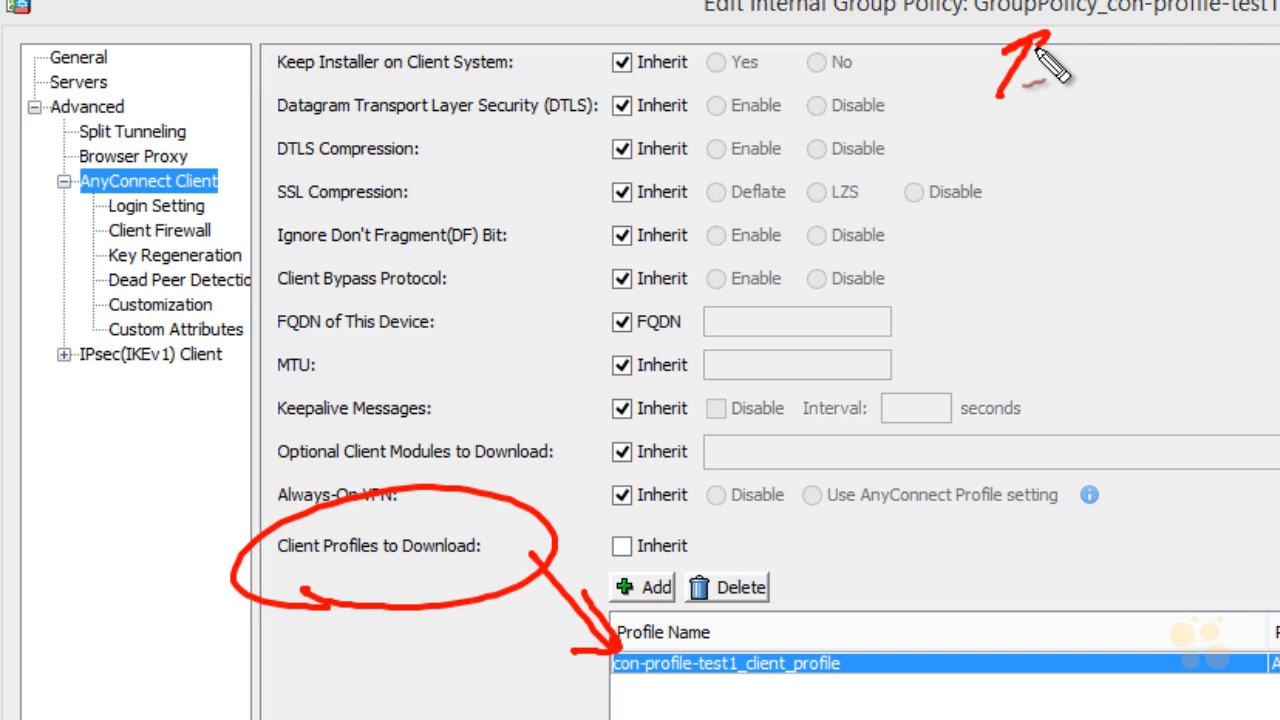
key(Escape)
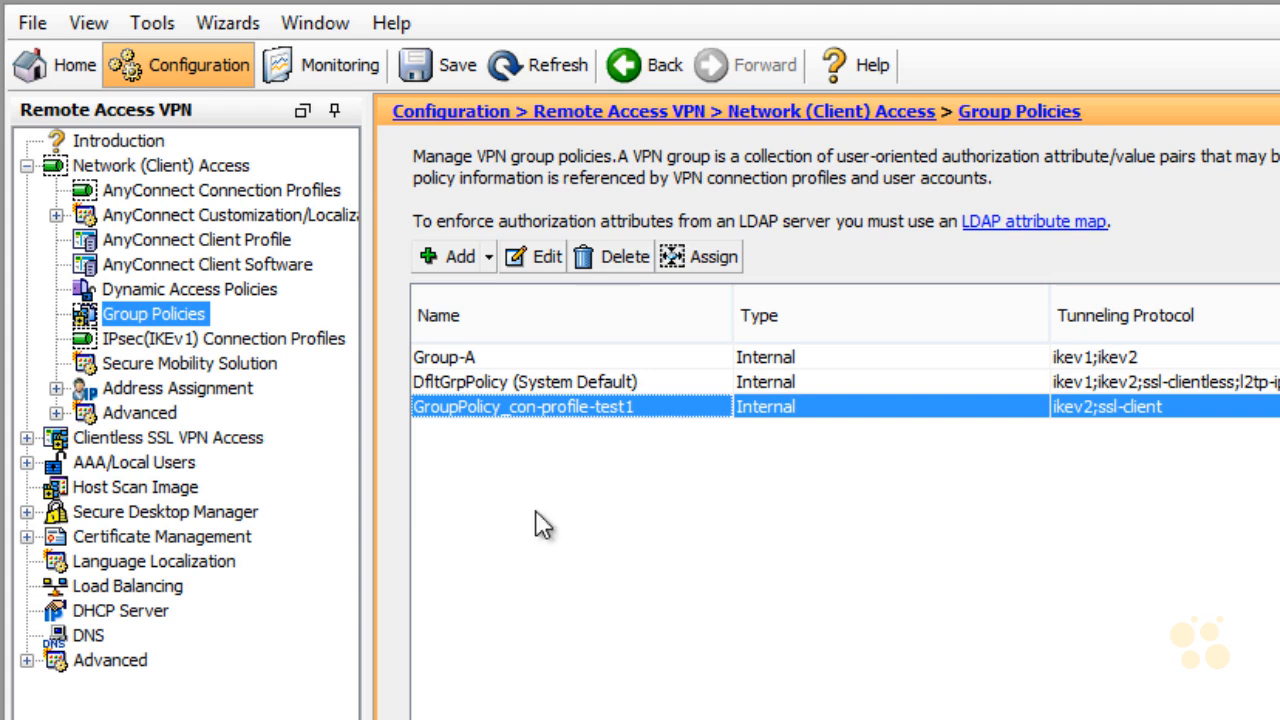
Step: Open AnyConnect Connection Profiles, showing IKEv2 access and client services enabled on outside
click(266, 196)
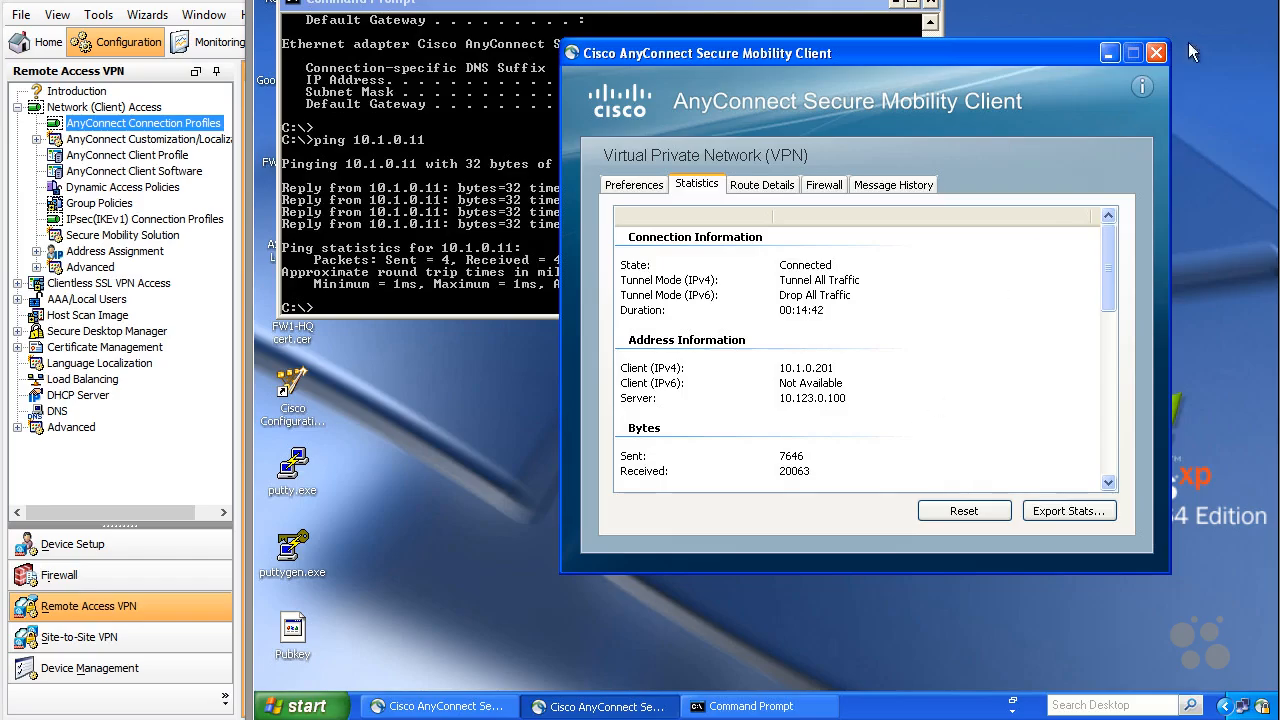
Step: Close the statistics window and reconnect AnyConnect to ASA1 with the account password
click(1152, 52)
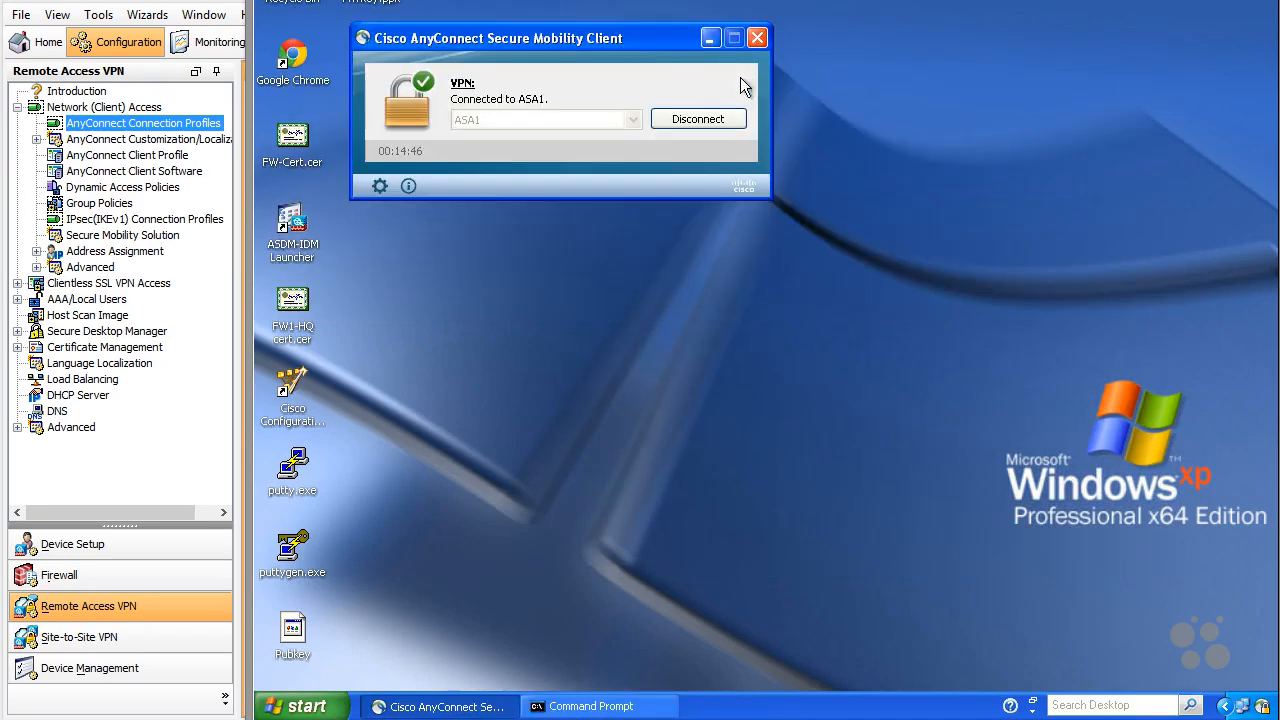
click(708, 119)
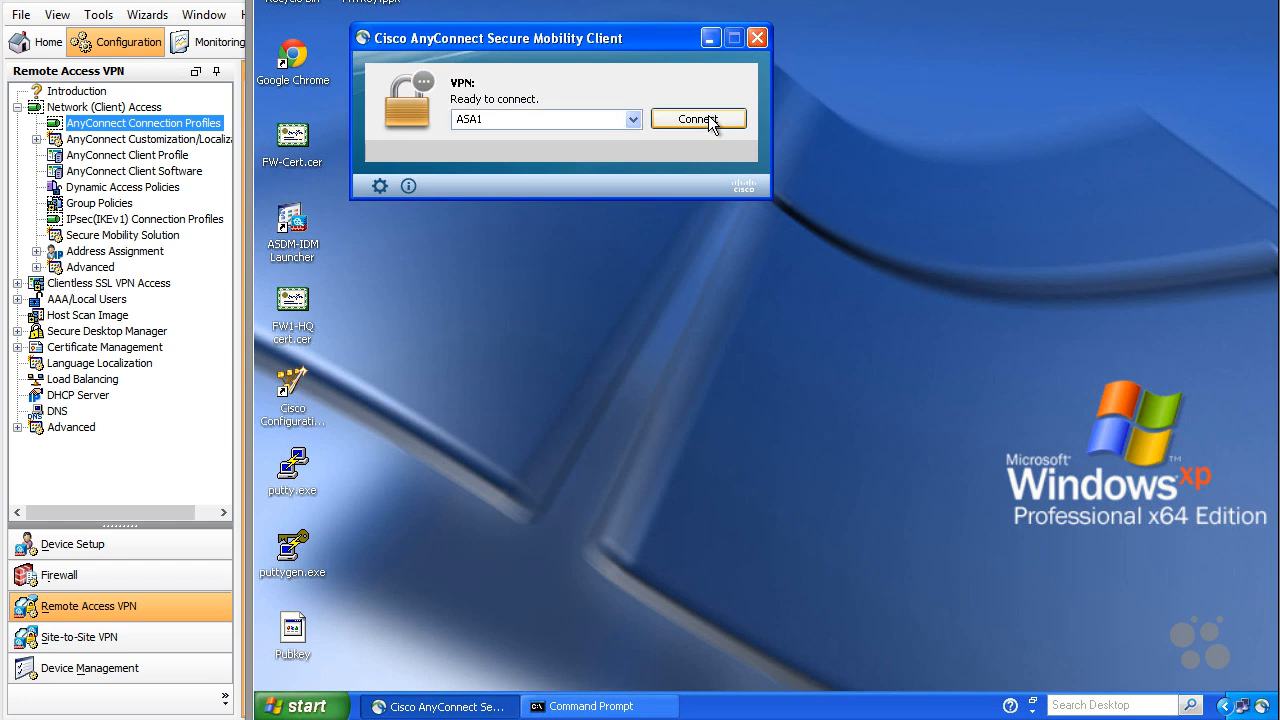
click(708, 119)
text(cisco123)
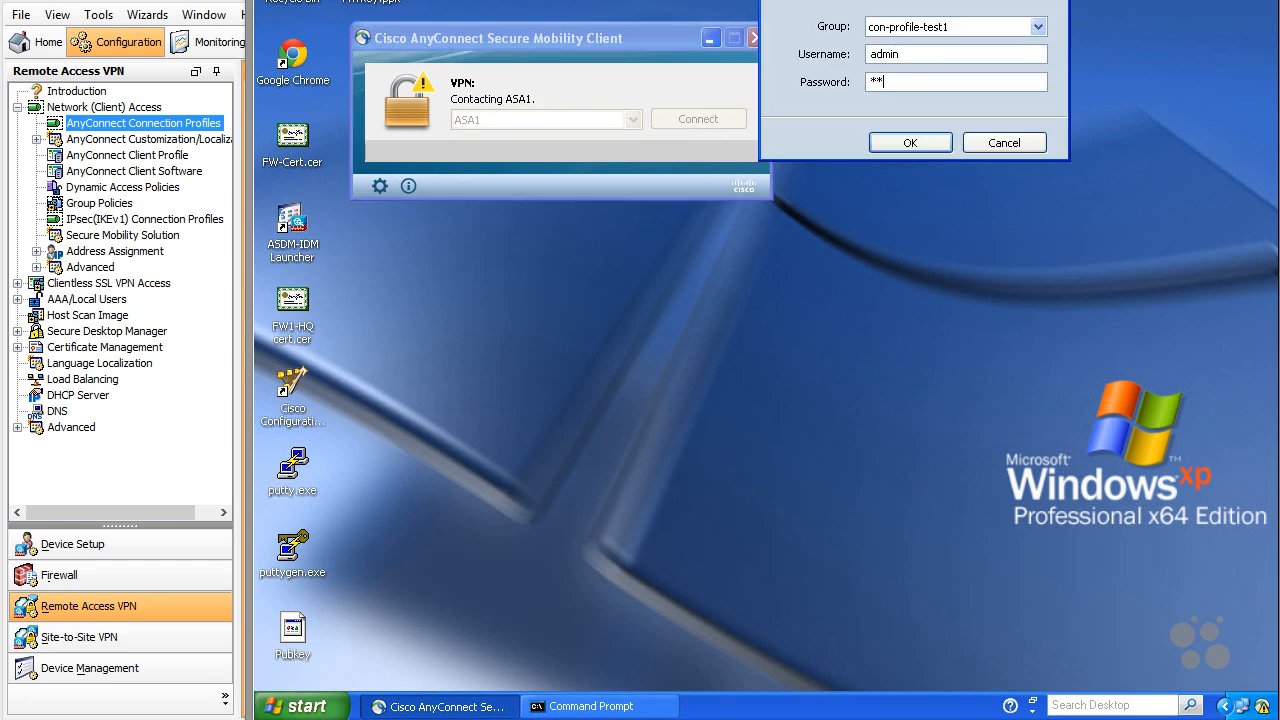
key(Return)
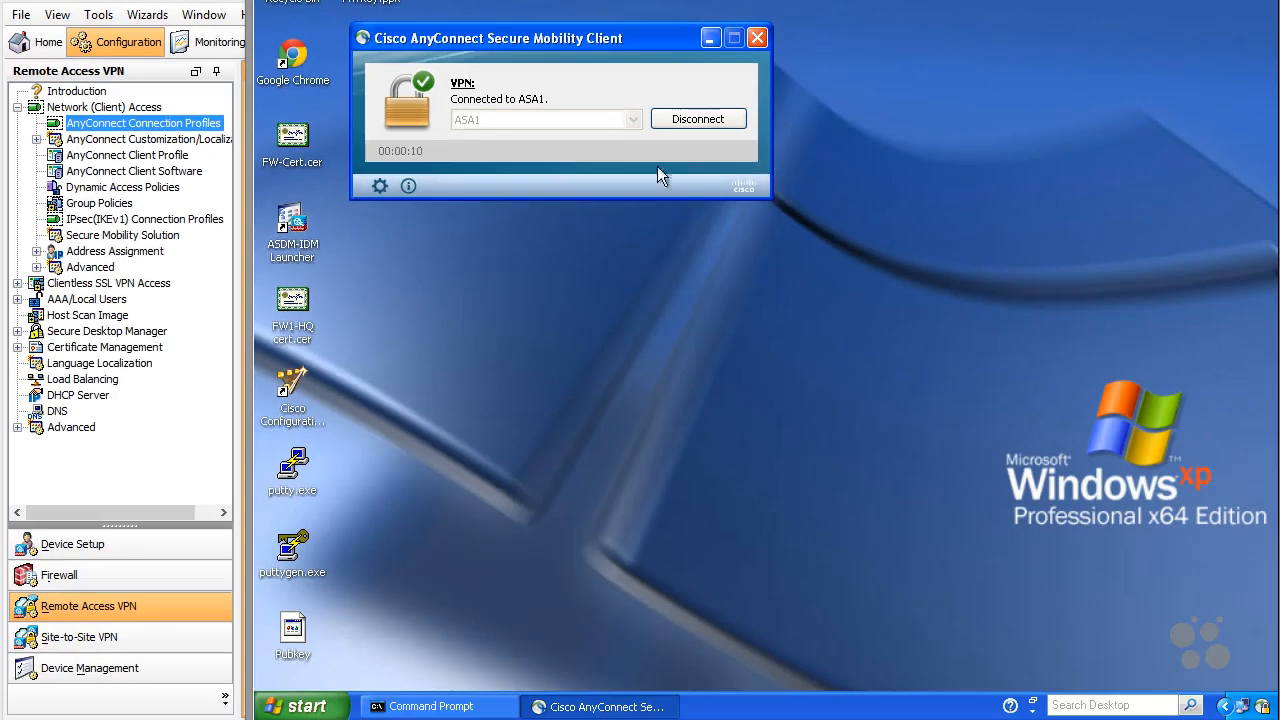
Step: Rerun ping 10.1.0.11 in Command Prompt for 4 of 4 replies, then disconnect the VPN
click(430, 706)
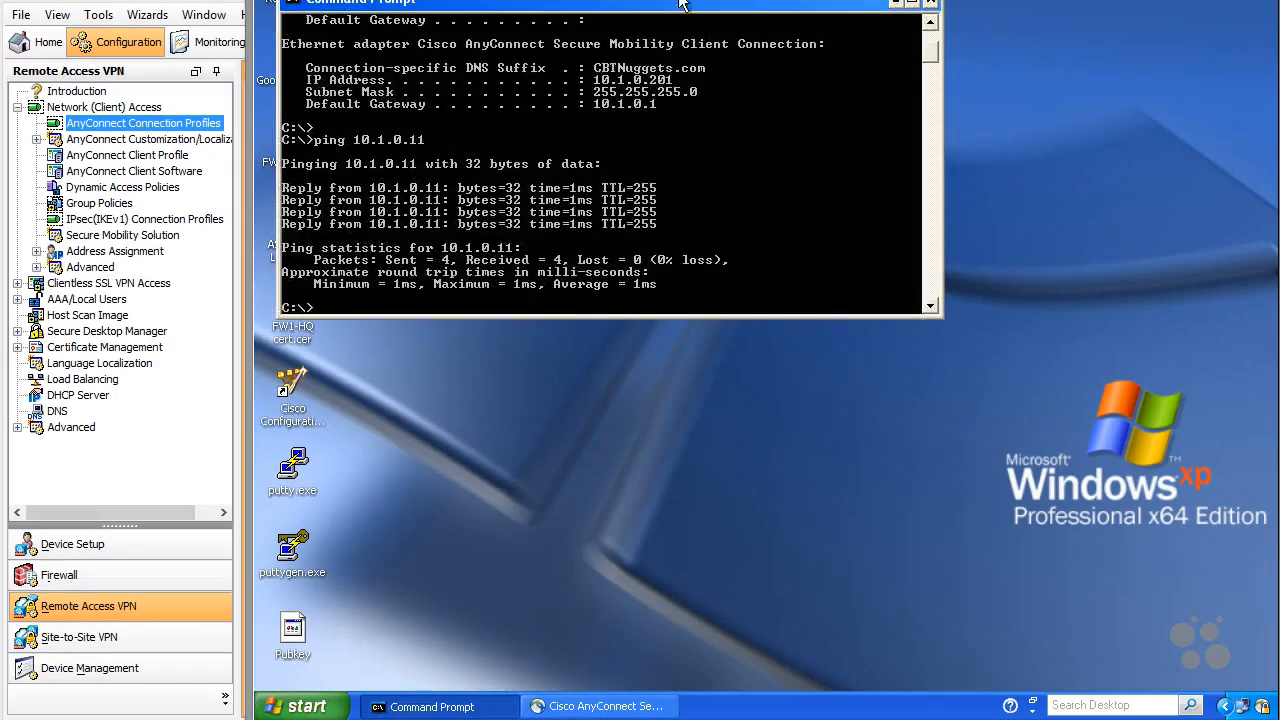
drag(675, 8, 888, 290)
key(Up)
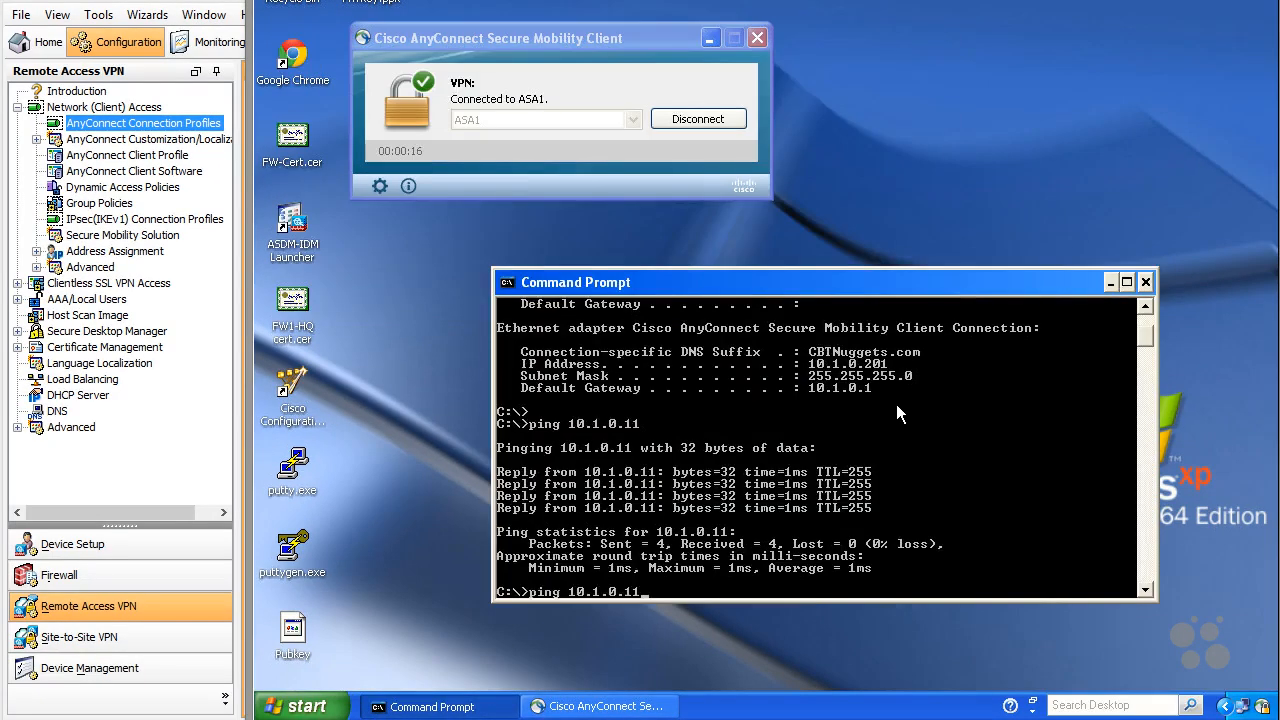
key(Return)
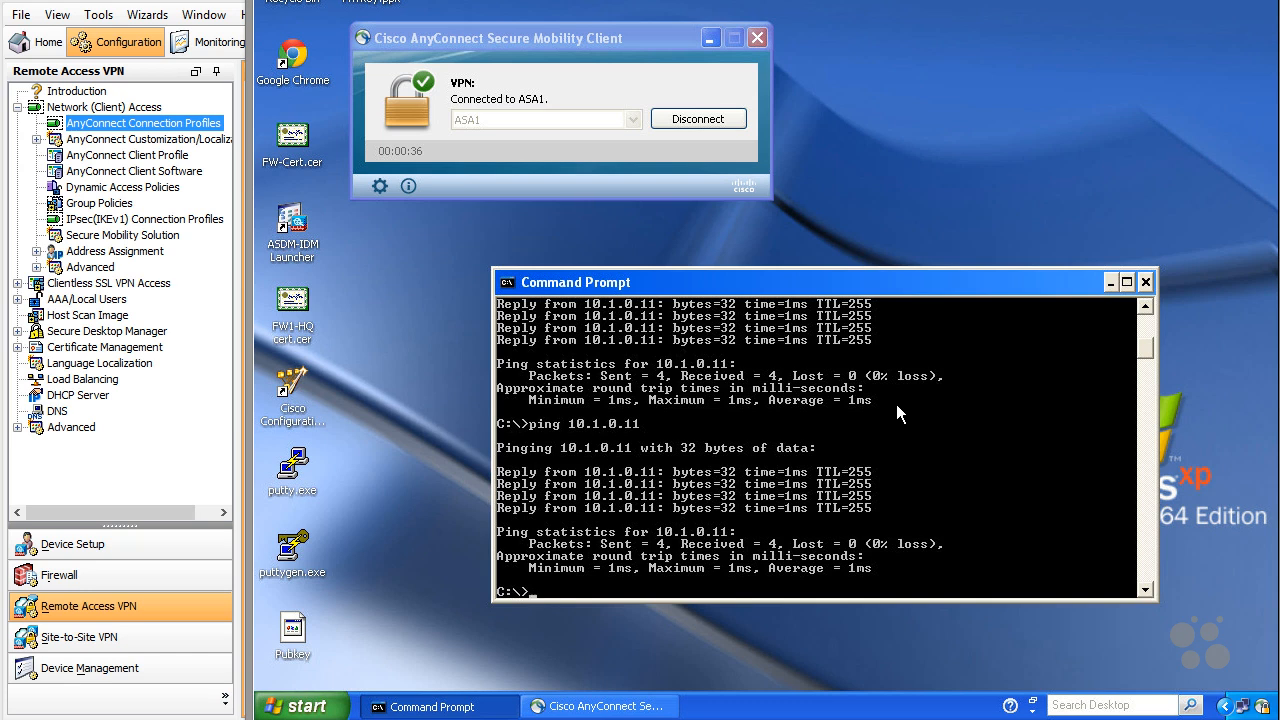
click(724, 117)
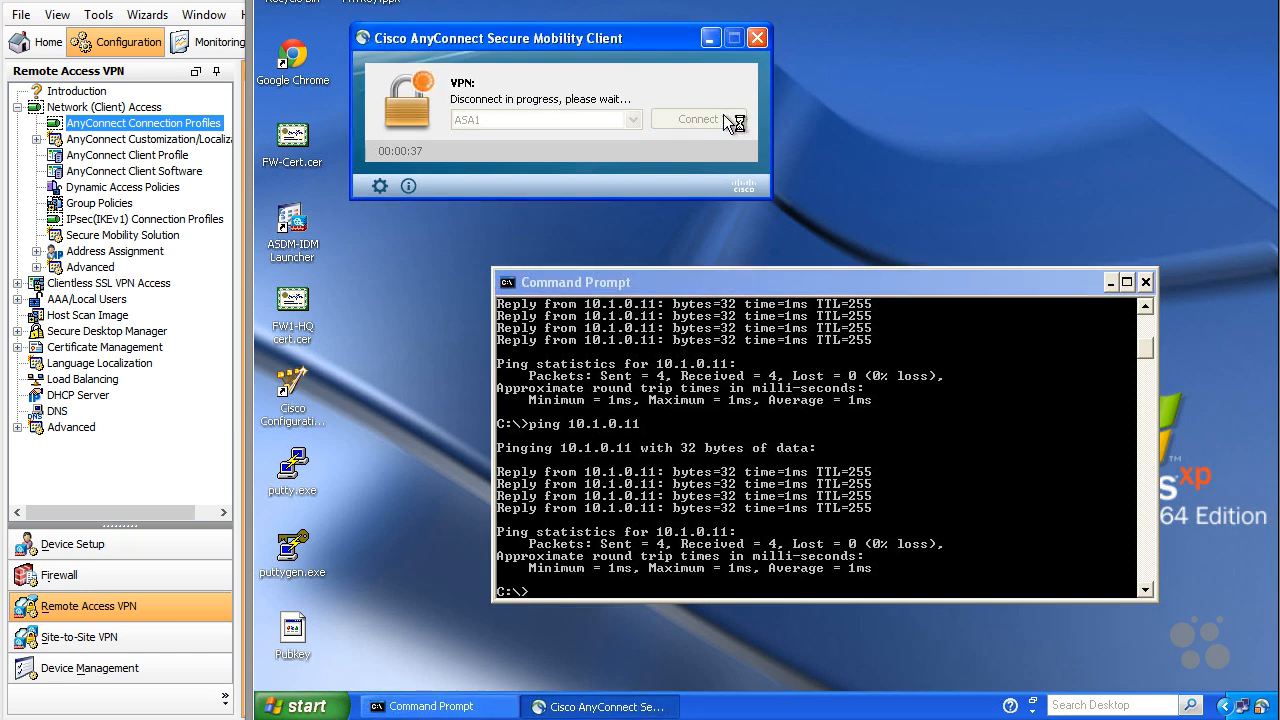
Step: Reconnect AnyConnect to ASA1, entering the account password
click(723, 117)
text(c)
key(Return)
Step: Run ipconfig to confirm VPN address 10.1.0.201, then ping 10.1.0.11
click(849, 392)
text(ipconfig)
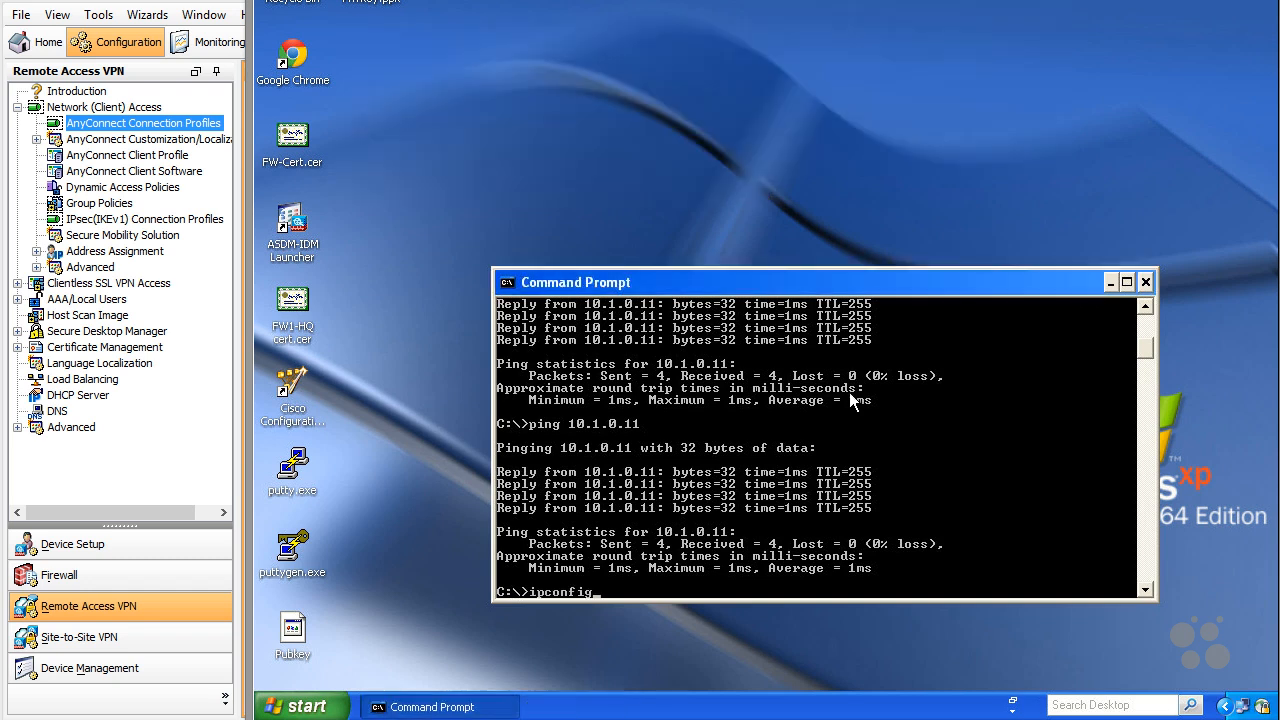
key(Return)
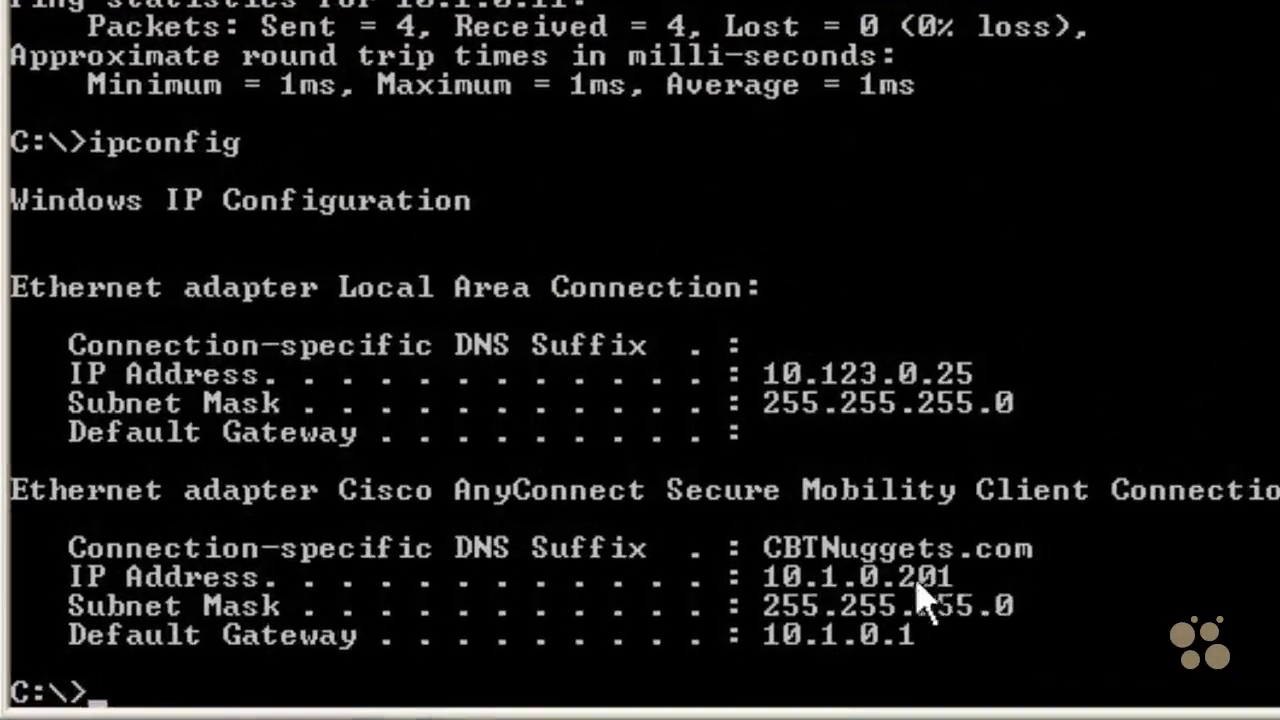
text(ping 10.1.0.11)
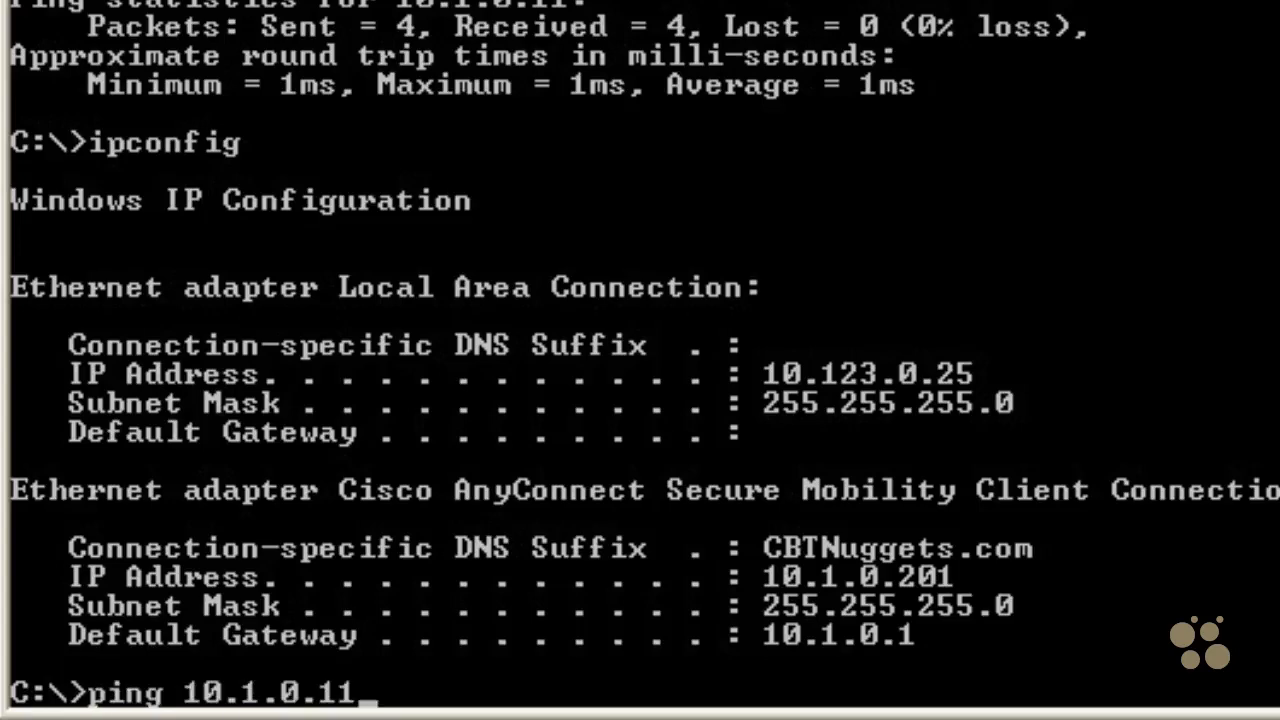
key(Return)
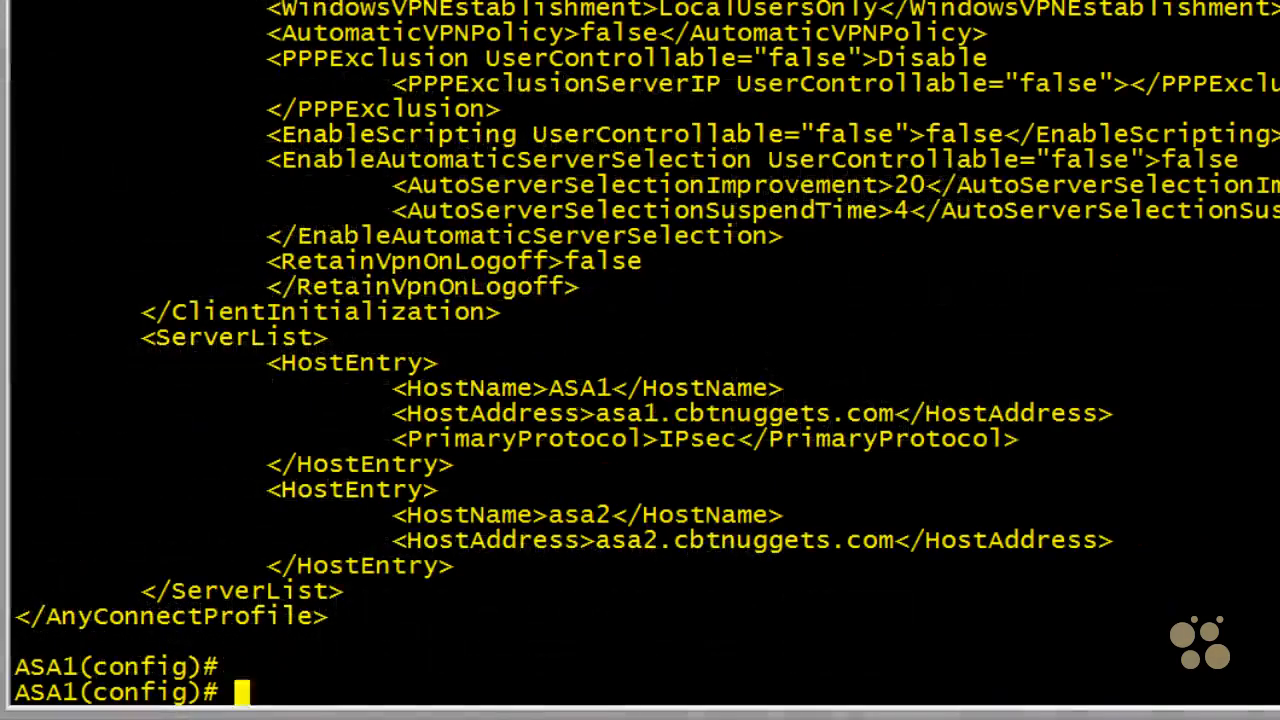
Step: Run show vpn-sessiondb anyconnect and highlight the IKEv2 protocol and encryption/hashing lines
text(show vpn-sessiondb anyconnect)
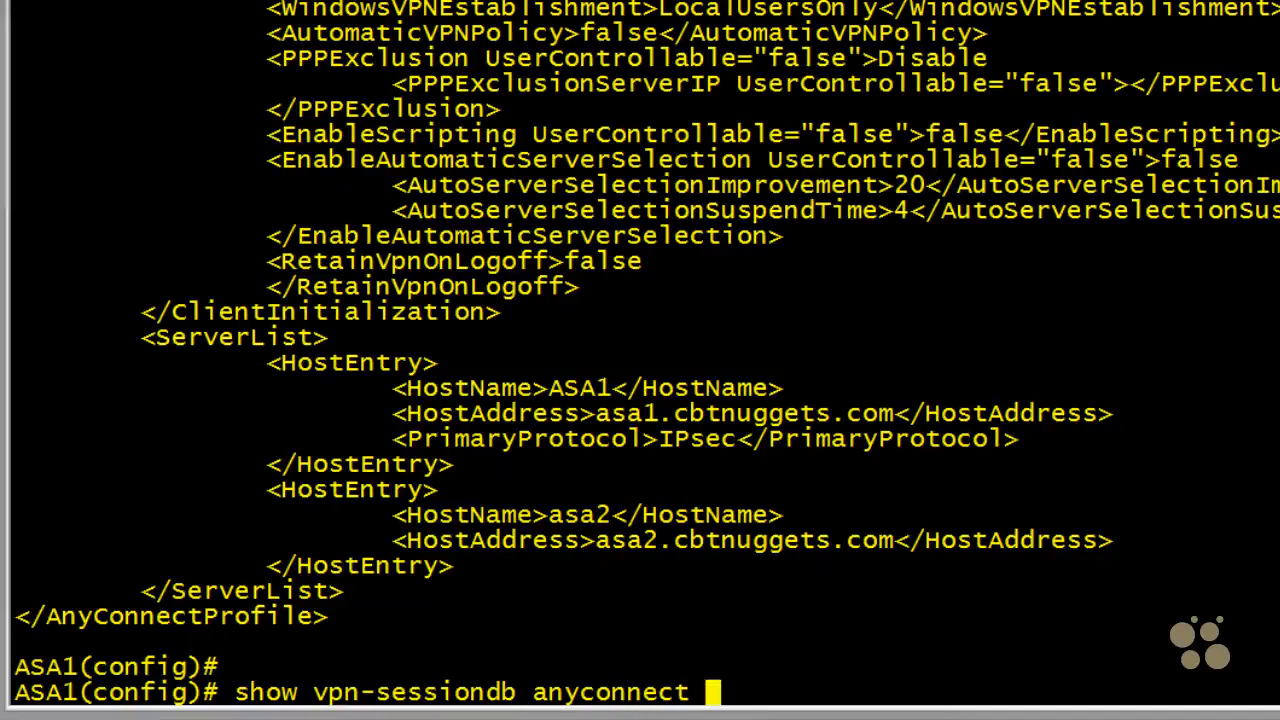
key(Return)
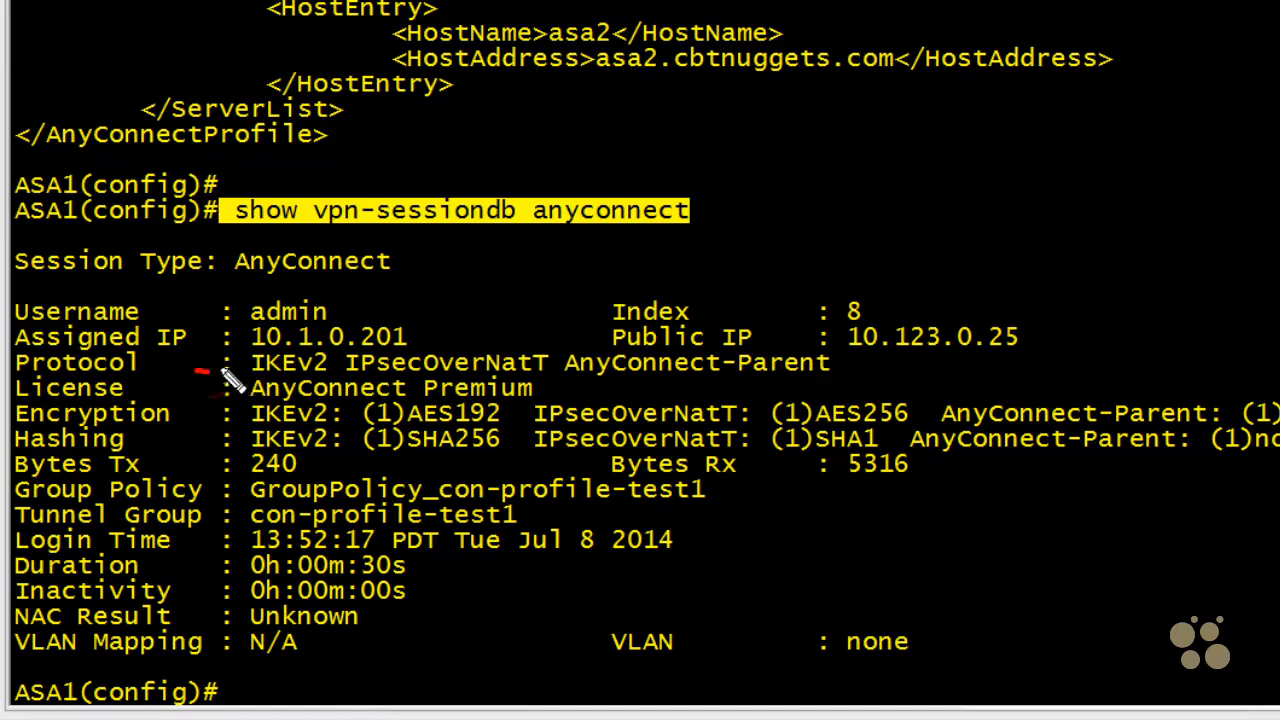
drag(192, 370, 250, 362)
mouse_move(185, 411)
mouse_down()
mouse_move(220, 409)
mouse_move(228, 436)
mouse_up()
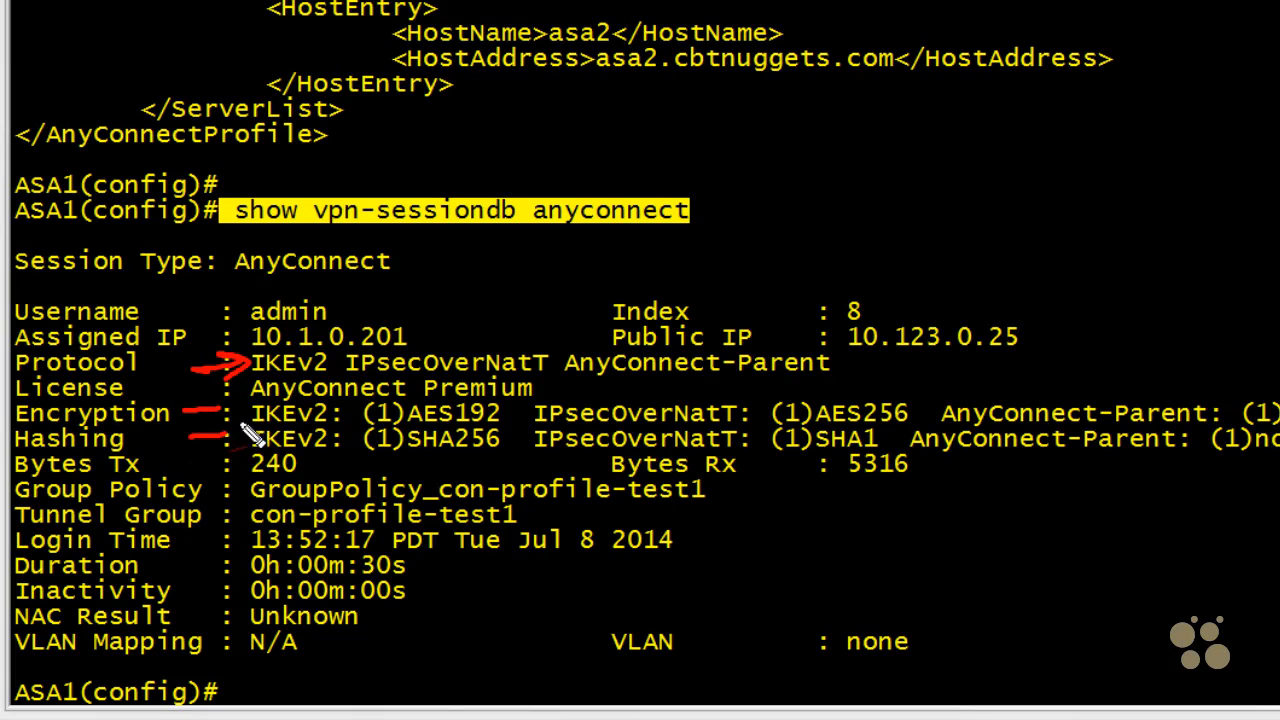
Step: Highlight IP 10.1.0.201, the username and GroupPolicy_con-profile-test1, then clear the annotations
drag(440, 300, 463, 286)
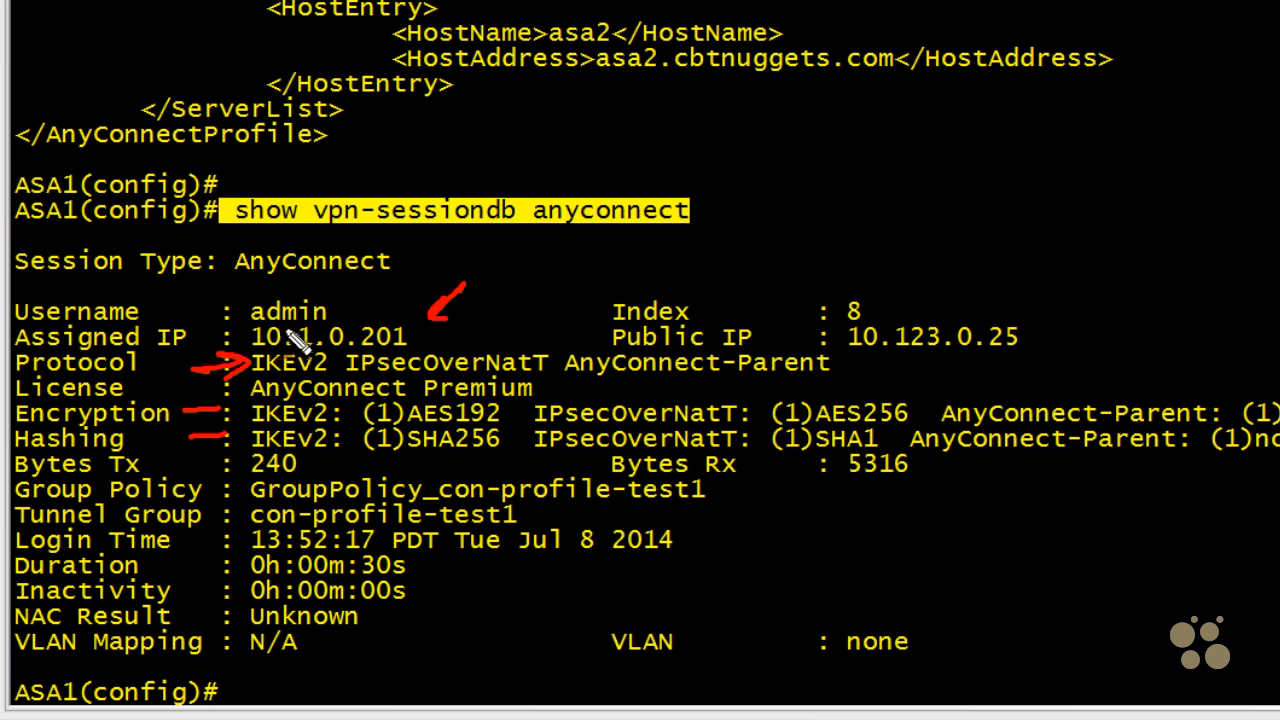
drag(277, 300, 262, 322)
mouse_move(208, 491)
mouse_down()
mouse_move(242, 485)
mouse_move(243, 517)
mouse_up()
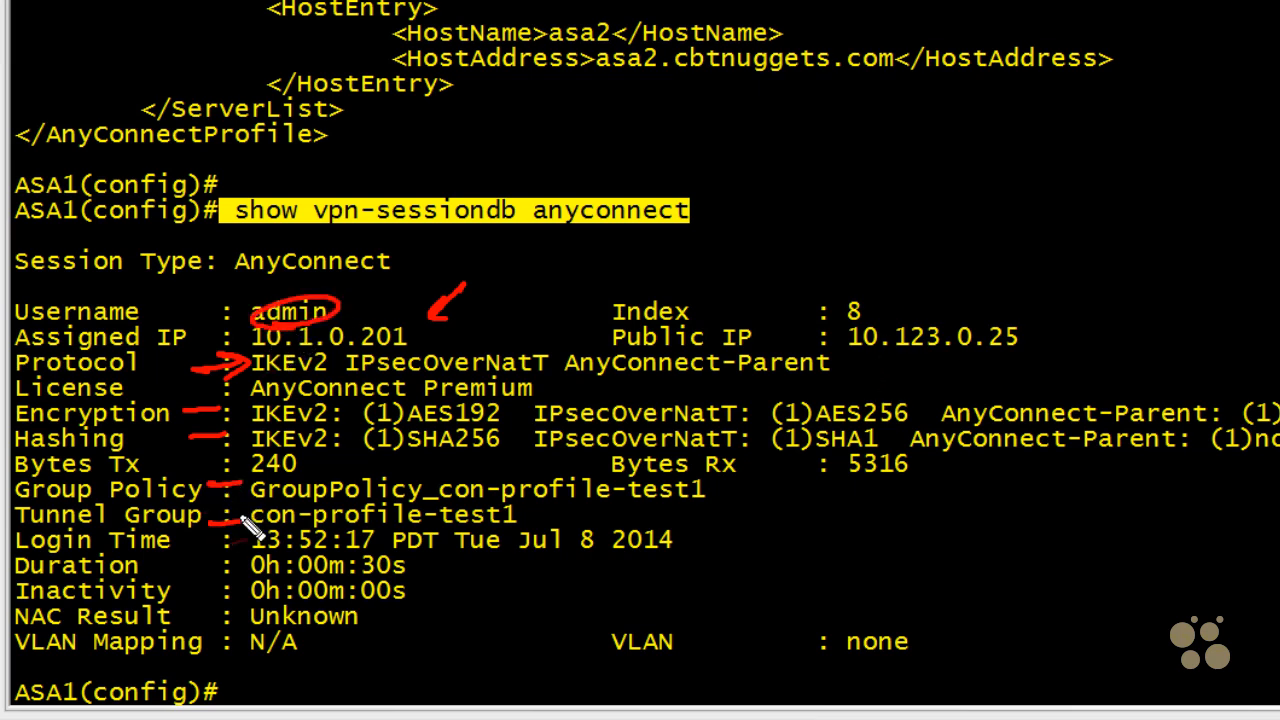
mouse_move(685, 510)
mouse_down()
mouse_move(390, 518)
mouse_move(212, 490)
mouse_up()
mouse_move(318, 484)
mouse_down()
mouse_move(770, 503)
mouse_move(805, 548)
mouse_up()
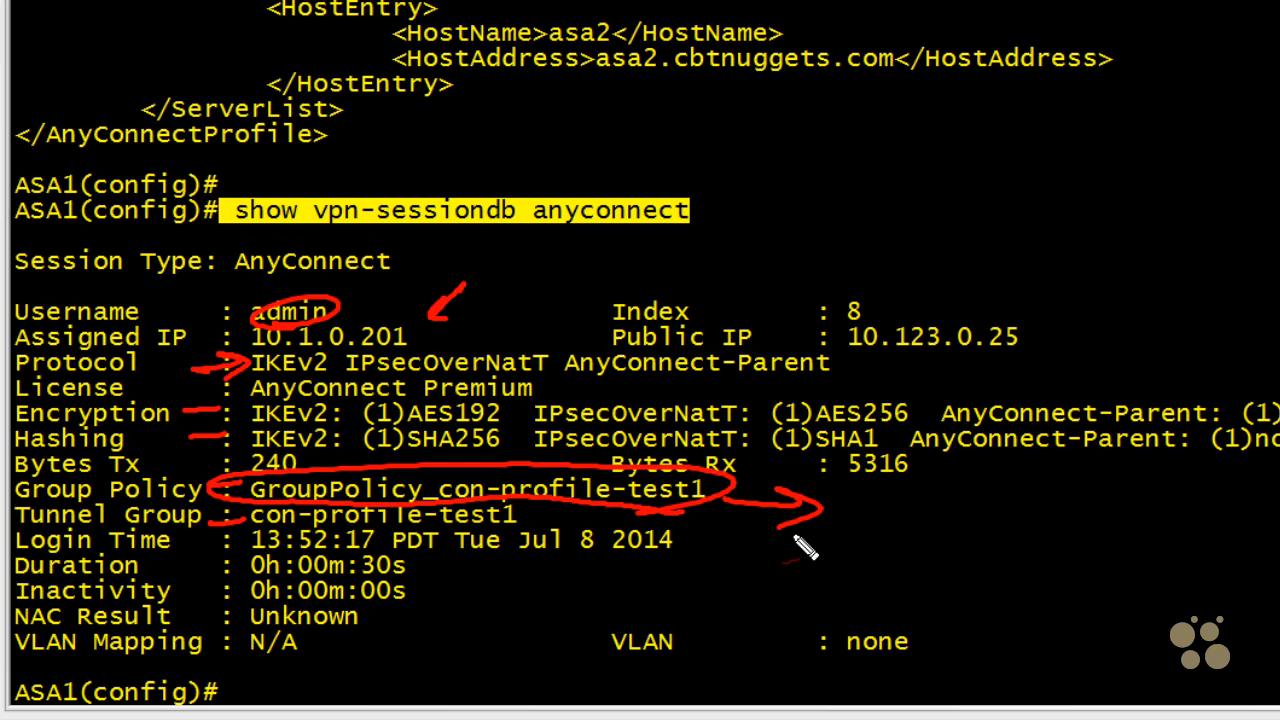
key(Escape)
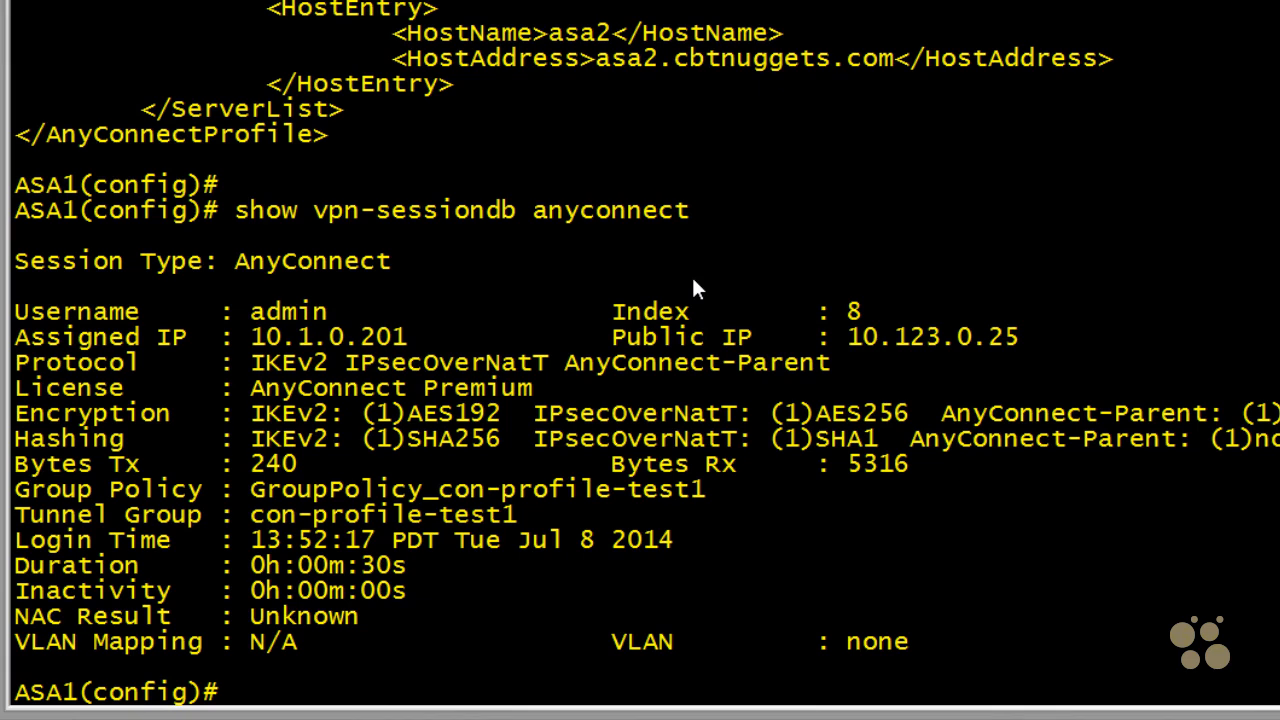
key(alt+Tab)
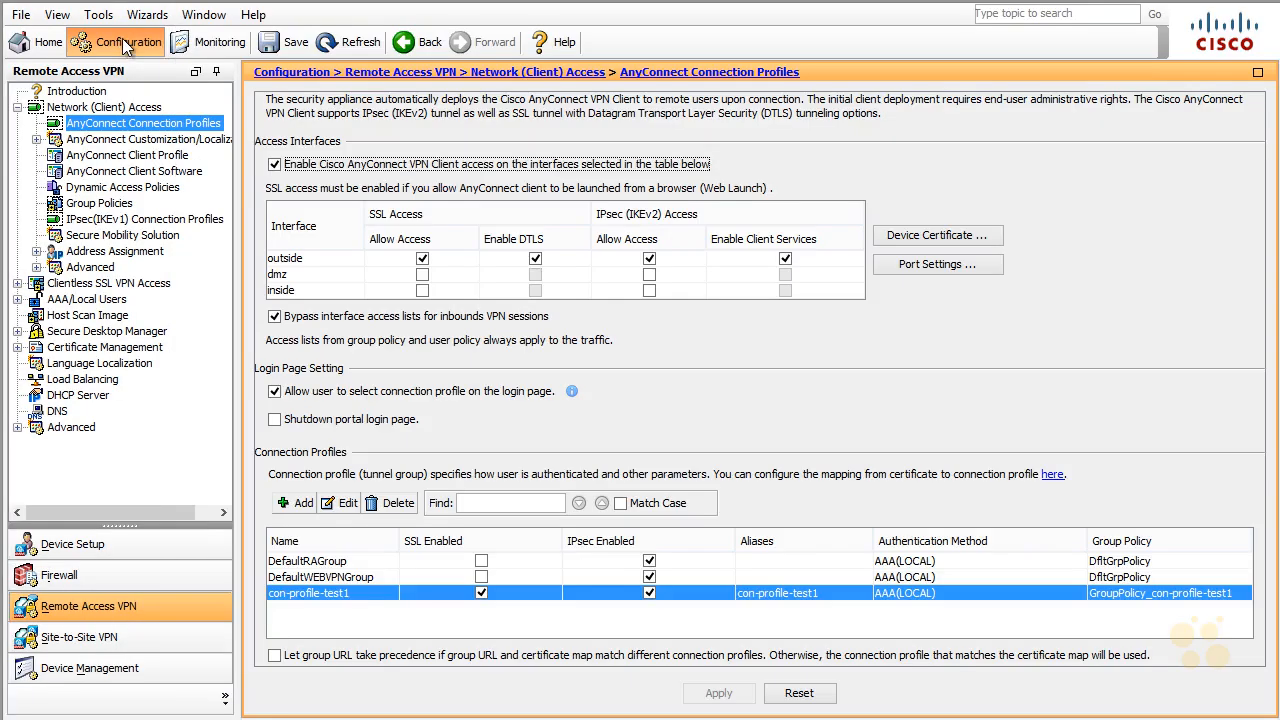
click(209, 41)
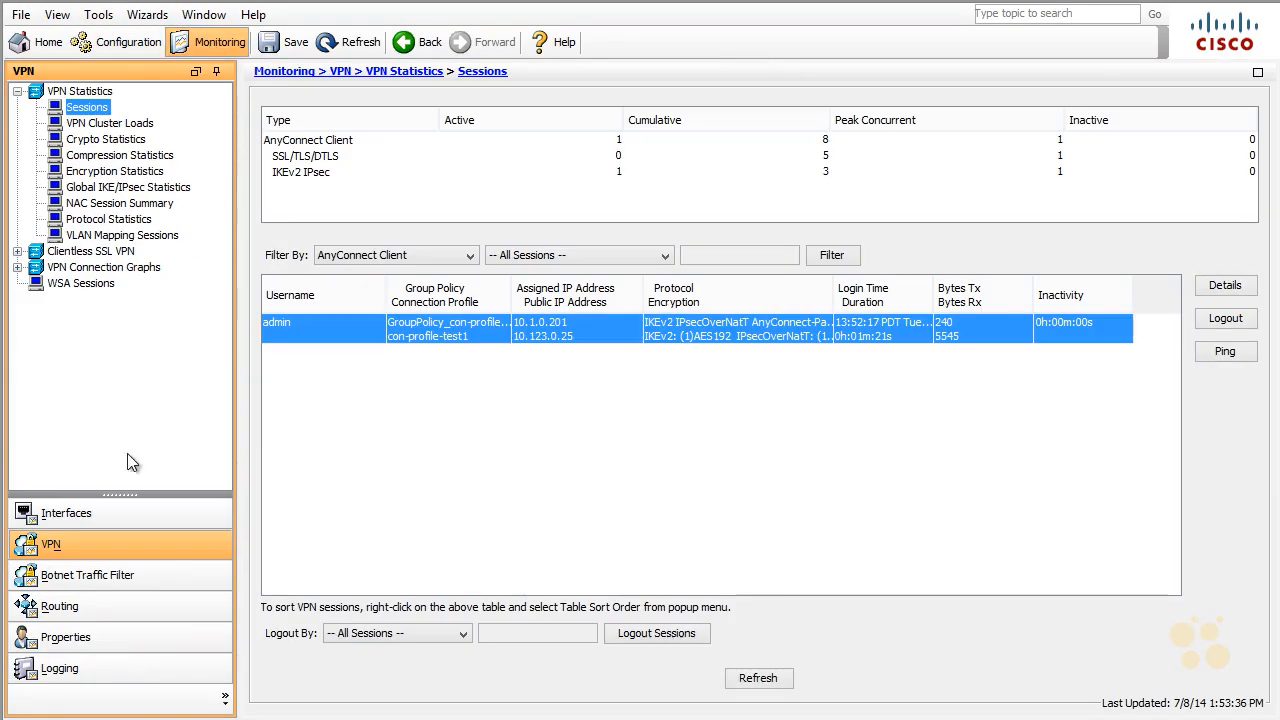
click(415, 255)
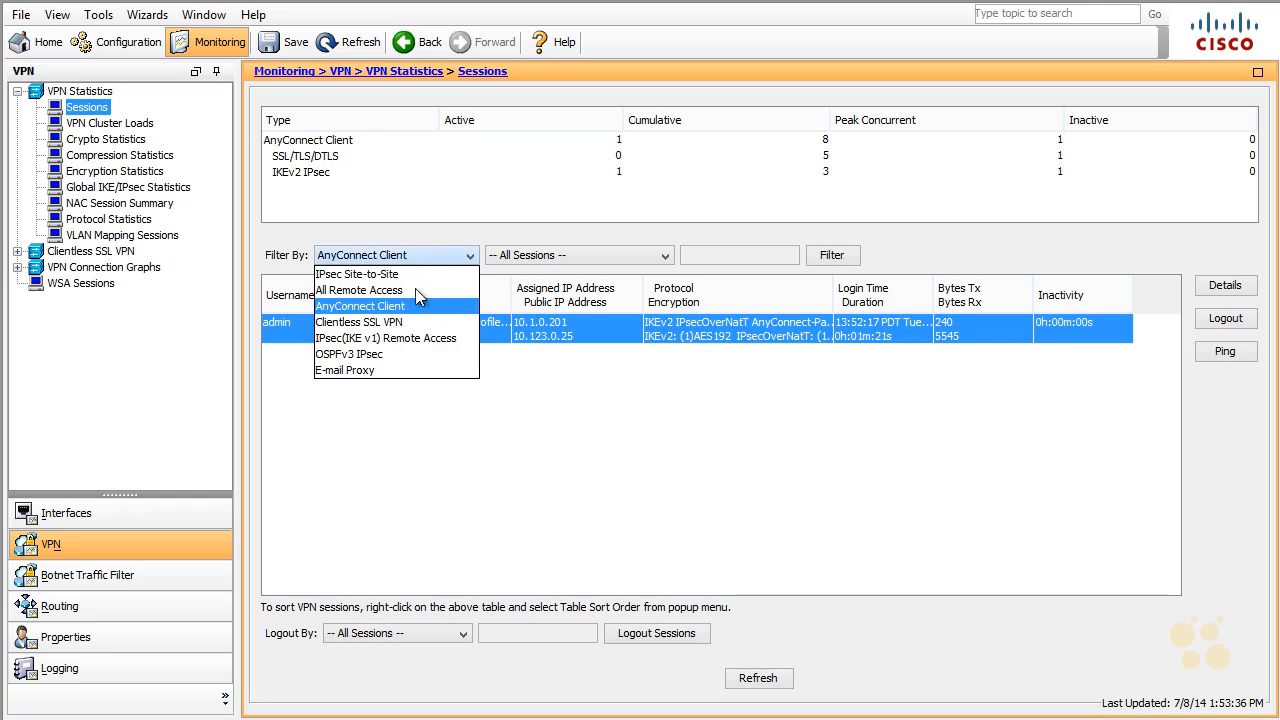
click(412, 305)
click(1222, 285)
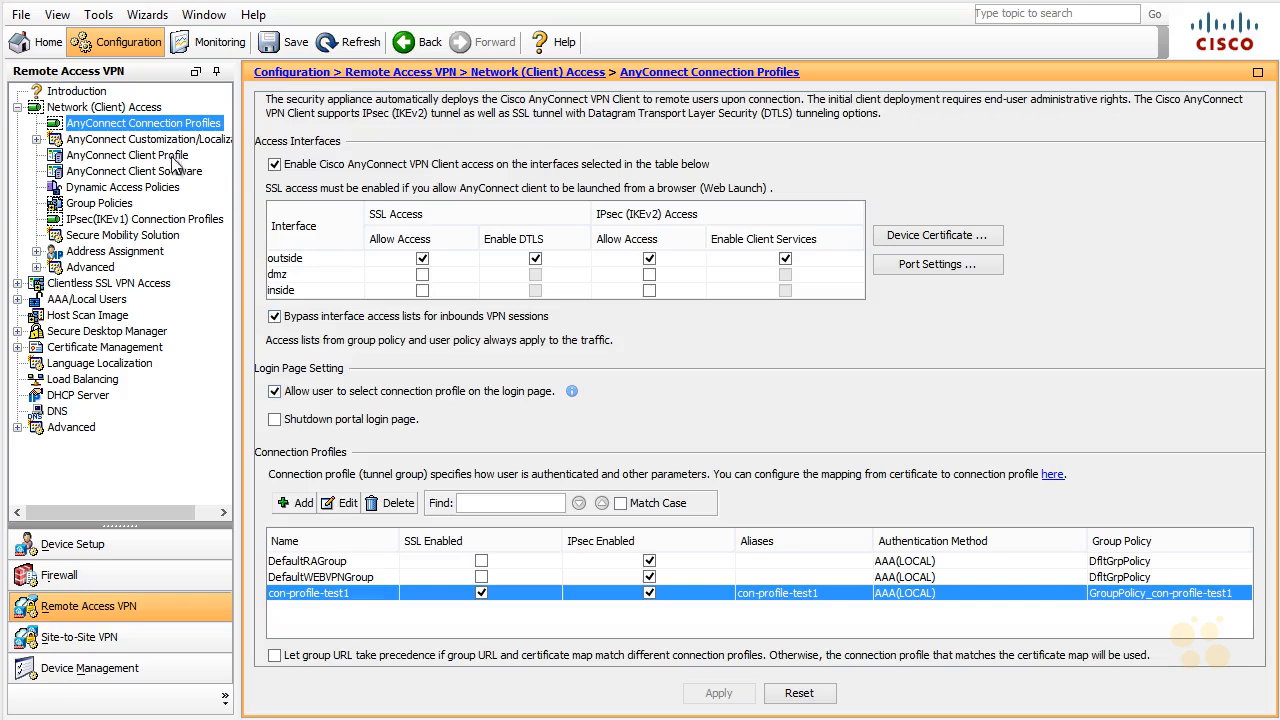
Step: Edit con-profile-test1_client_profile and show its Preferences (Part 2) page
click(172, 160)
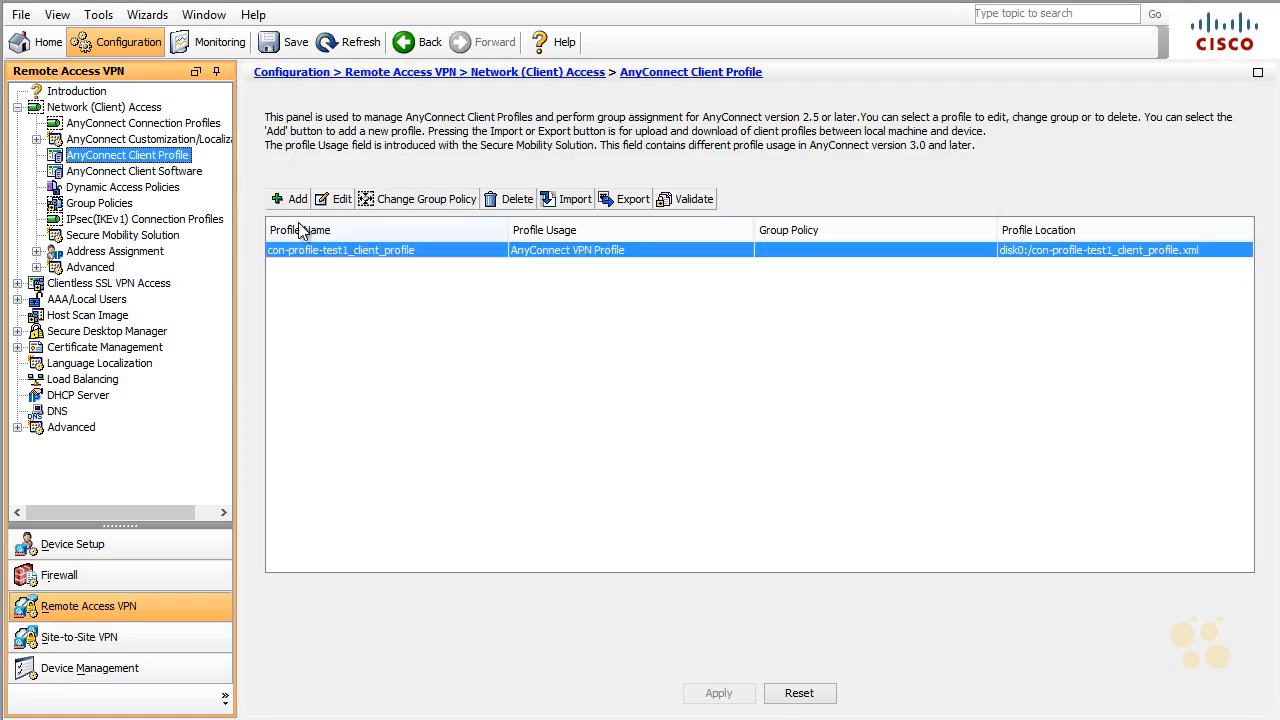
click(339, 200)
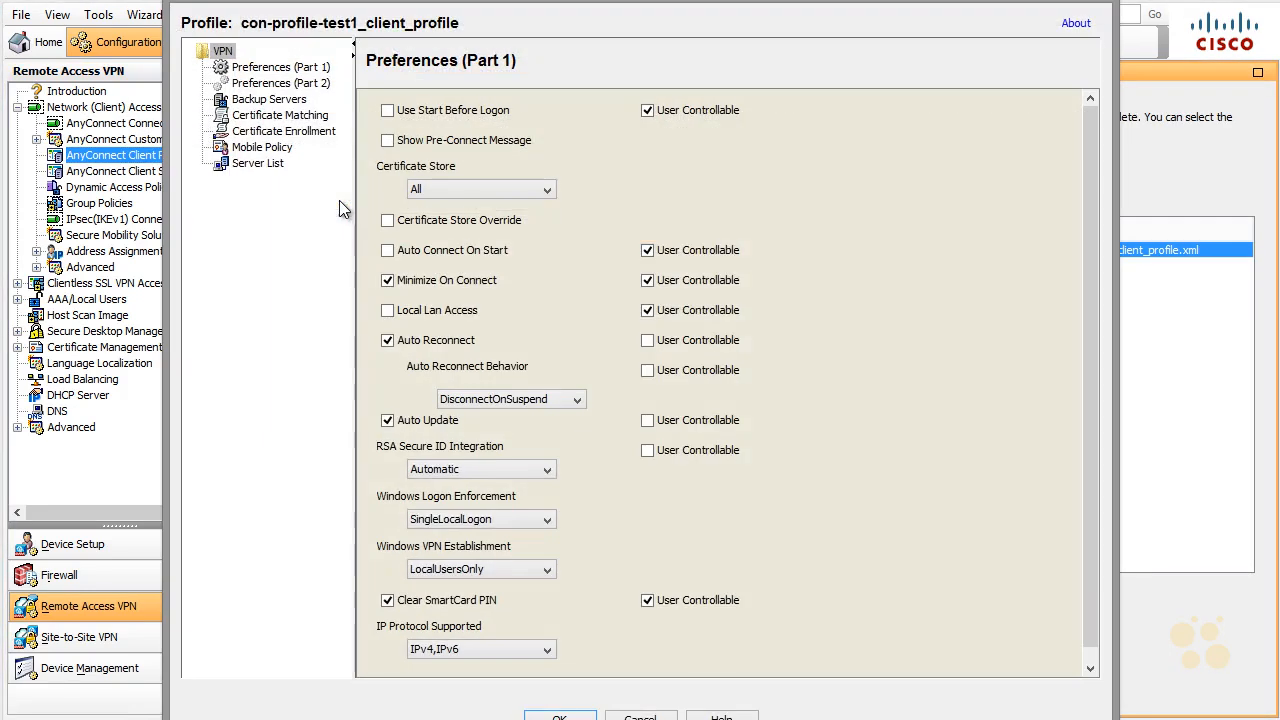
click(284, 86)
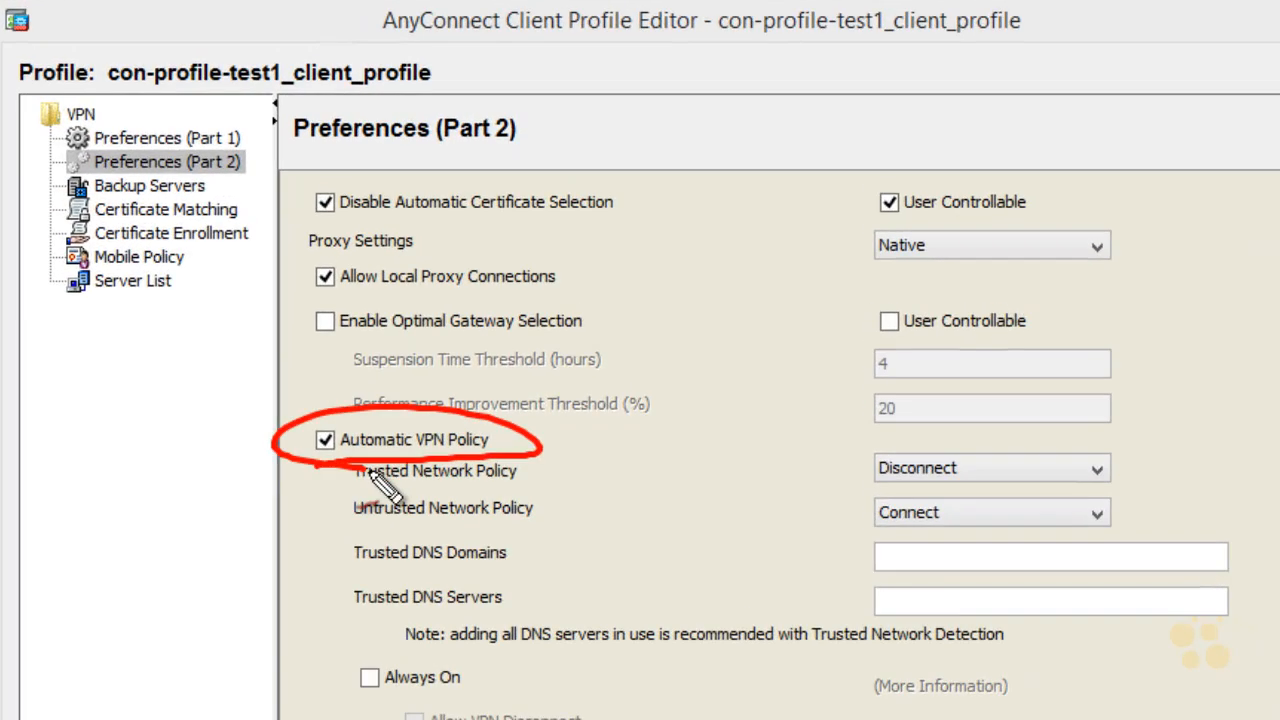
Step: Sketch an example trusted DNS domain on screen next to the Automatic VPN Policy settings
drag(880, 598, 904, 596)
mouse_move(890, 542)
mouse_down()
mouse_move(910, 568)
mouse_move(1160, 560)
mouse_up()
drag(852, 605, 1175, 603)
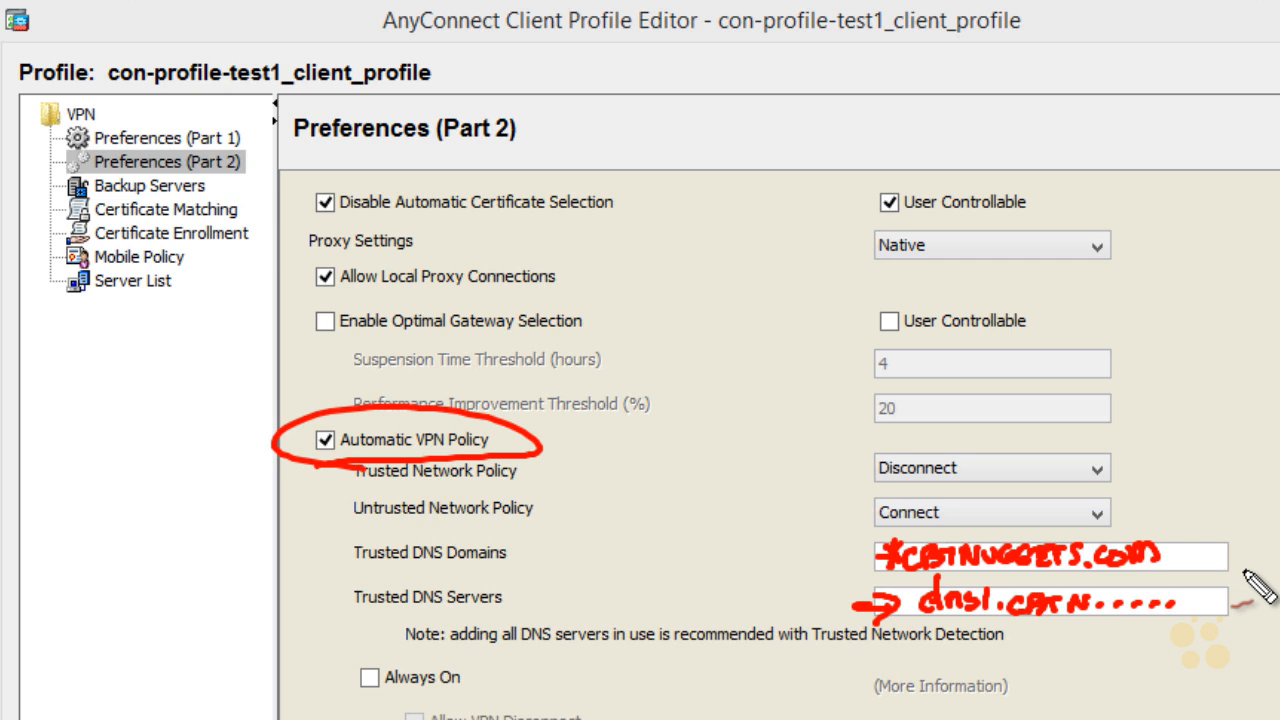
drag(748, 573, 808, 567)
drag(760, 555, 784, 580)
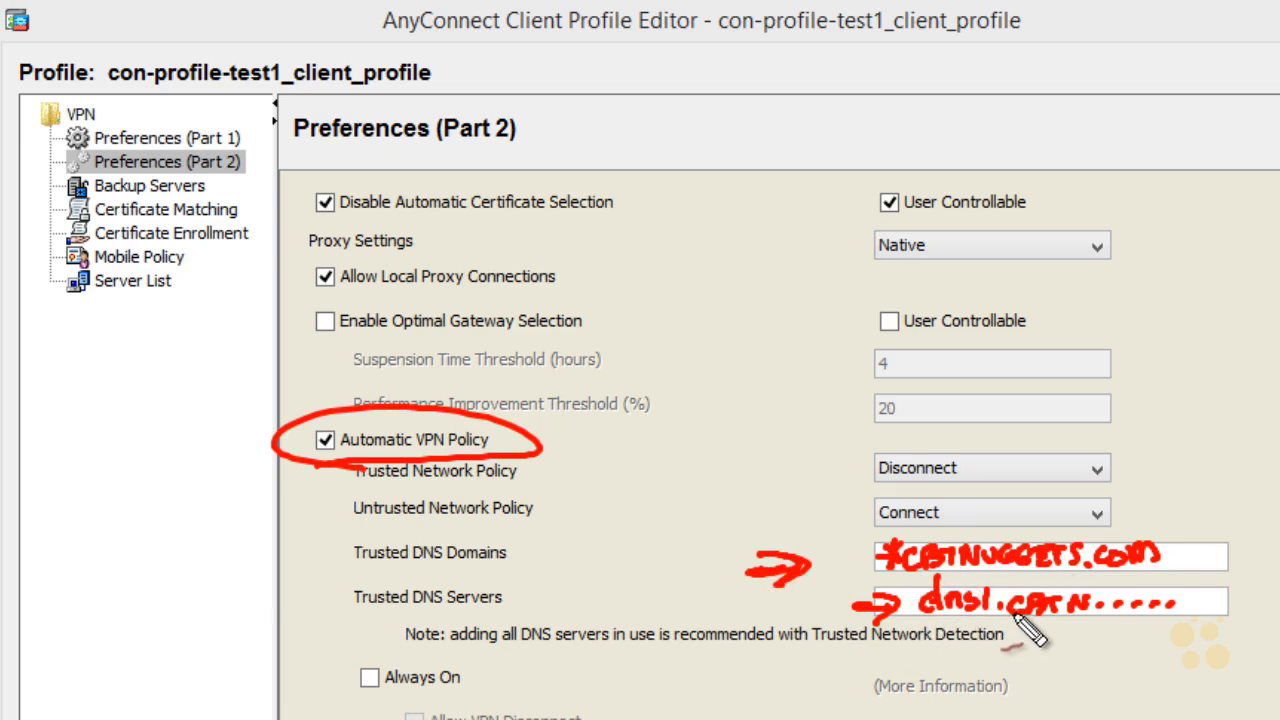
drag(1168, 556, 1163, 574)
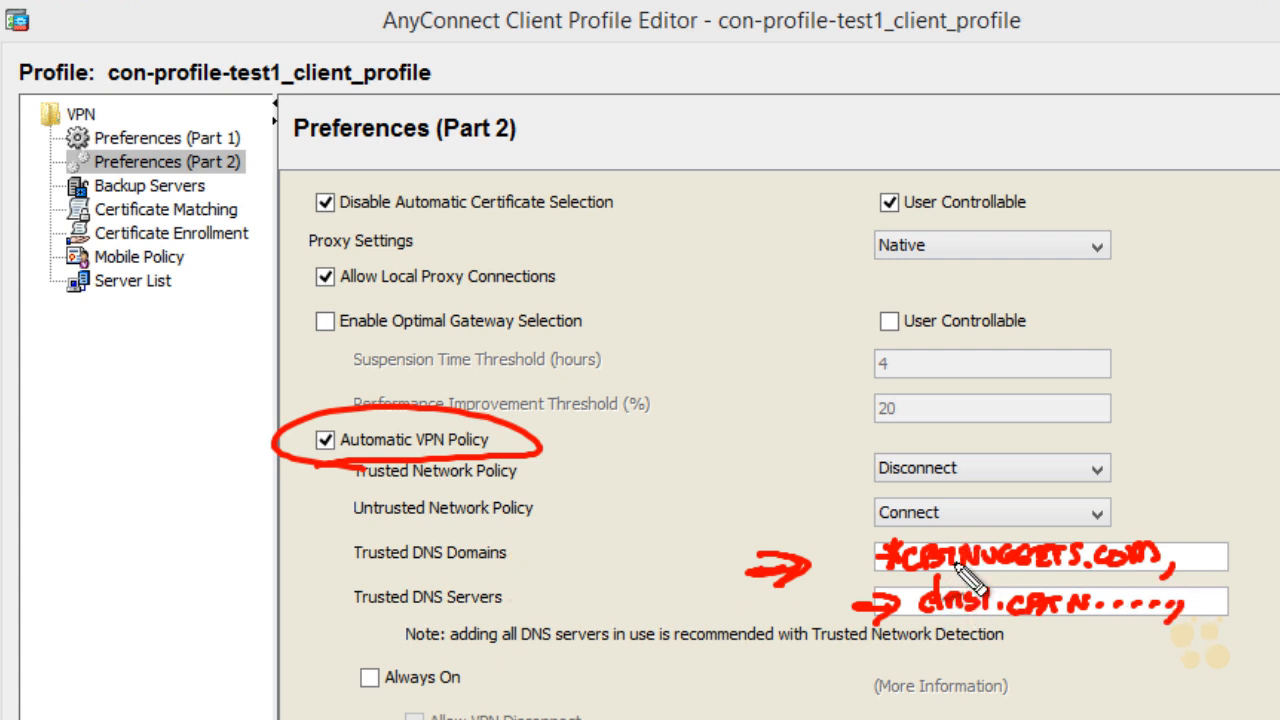
drag(516, 549, 548, 547)
drag(519, 604, 548, 604)
drag(521, 650, 540, 646)
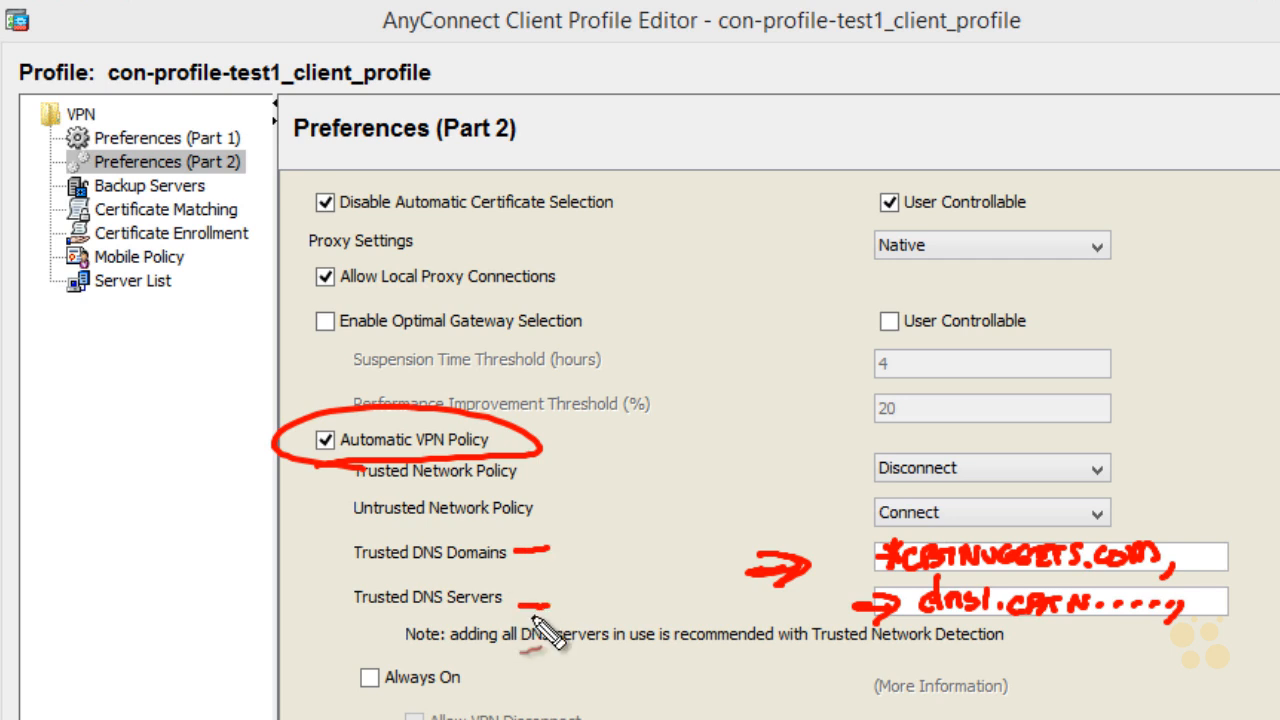
mouse_move(358, 548)
mouse_down()
mouse_move(322, 512)
mouse_move(405, 547)
mouse_up()
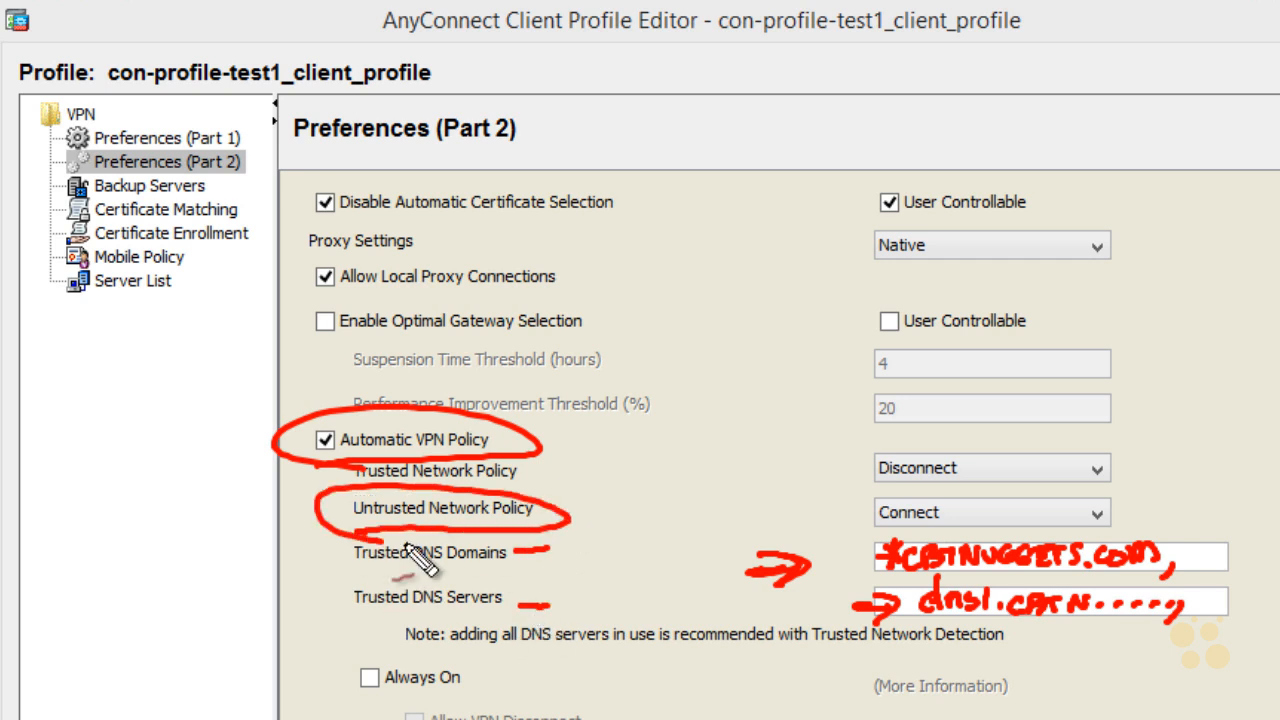
mouse_move(590, 516)
mouse_down()
mouse_move(848, 514)
mouse_move(806, 533)
mouse_up()
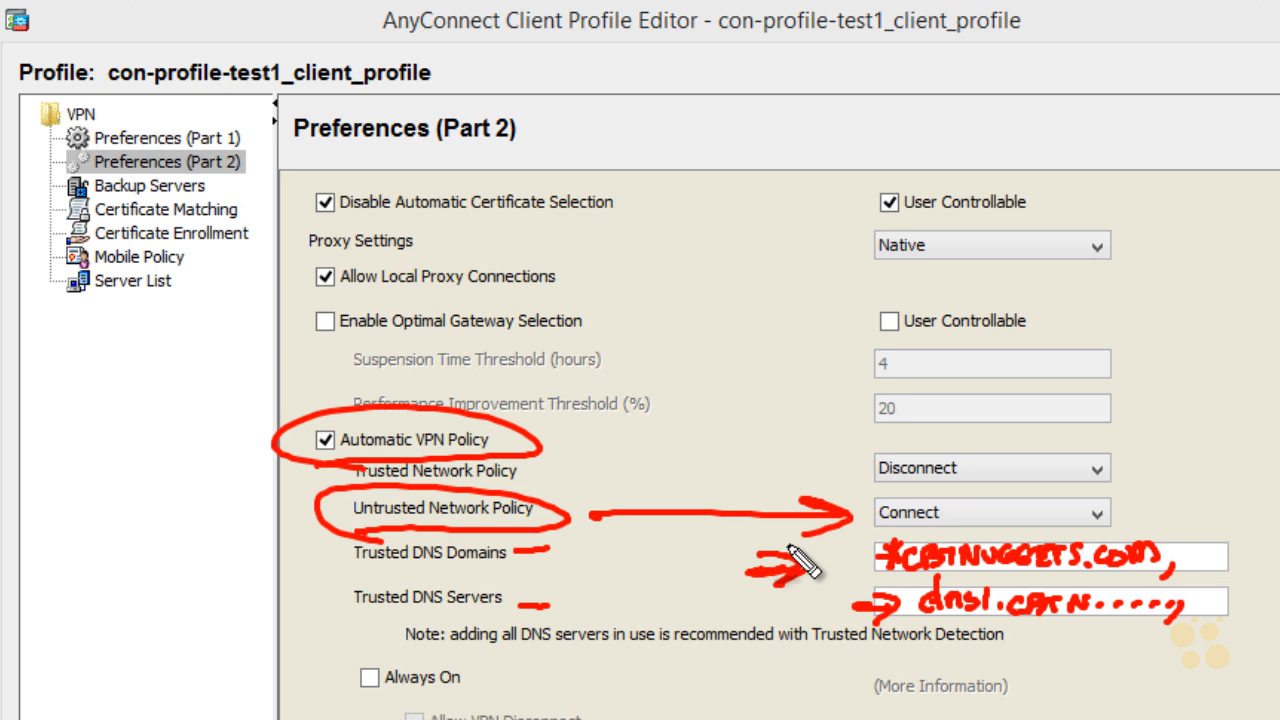
drag(900, 492, 891, 540)
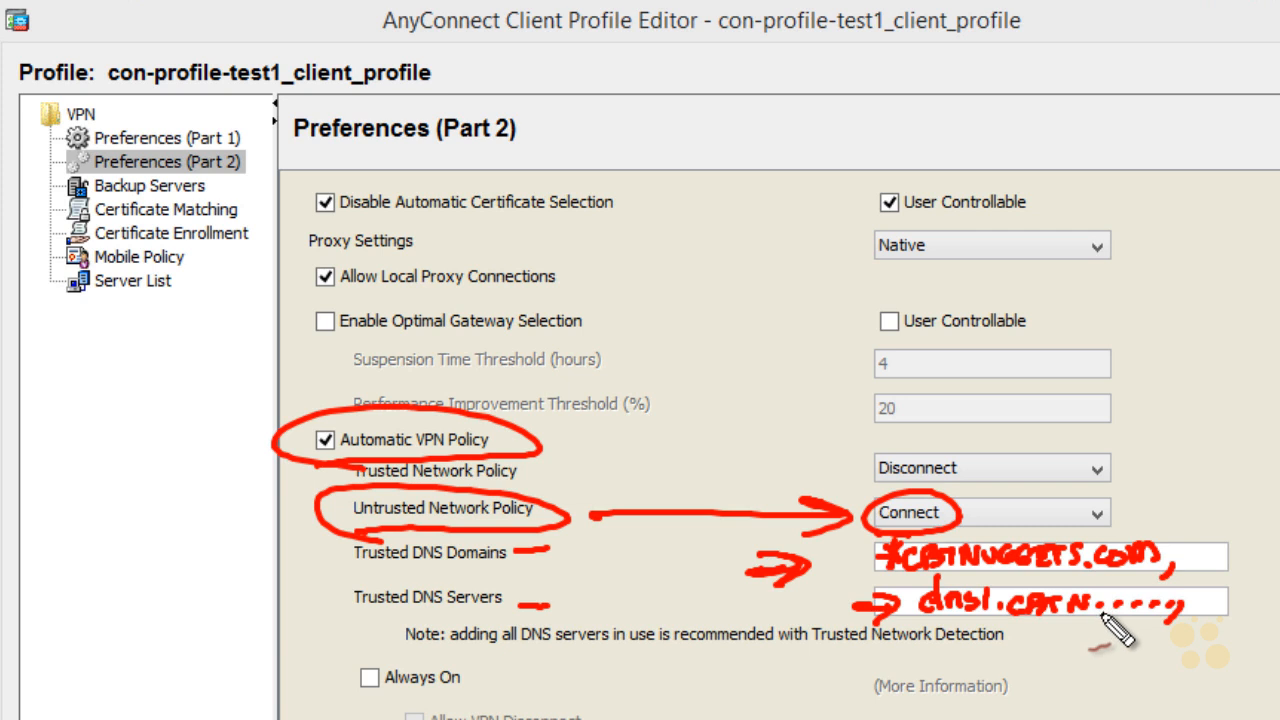
drag(1163, 553, 1167, 578)
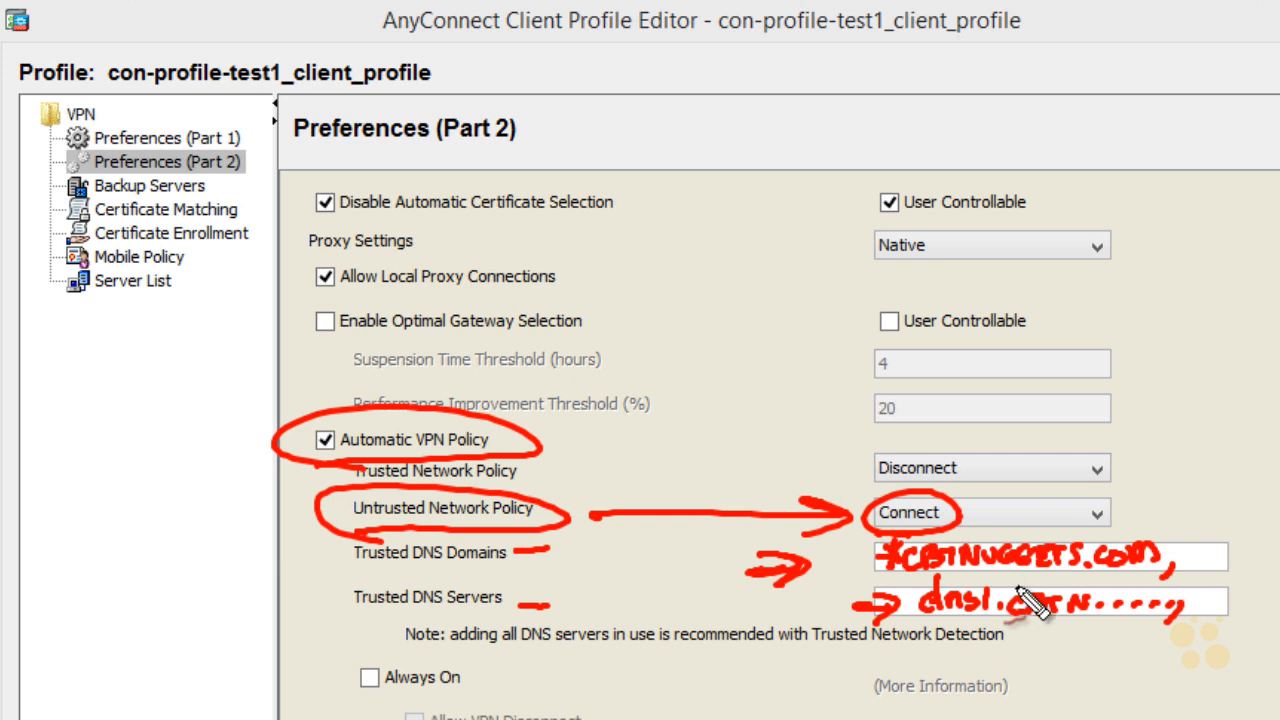
mouse_move(332, 508)
mouse_down()
mouse_move(300, 466)
mouse_move(334, 510)
mouse_up()
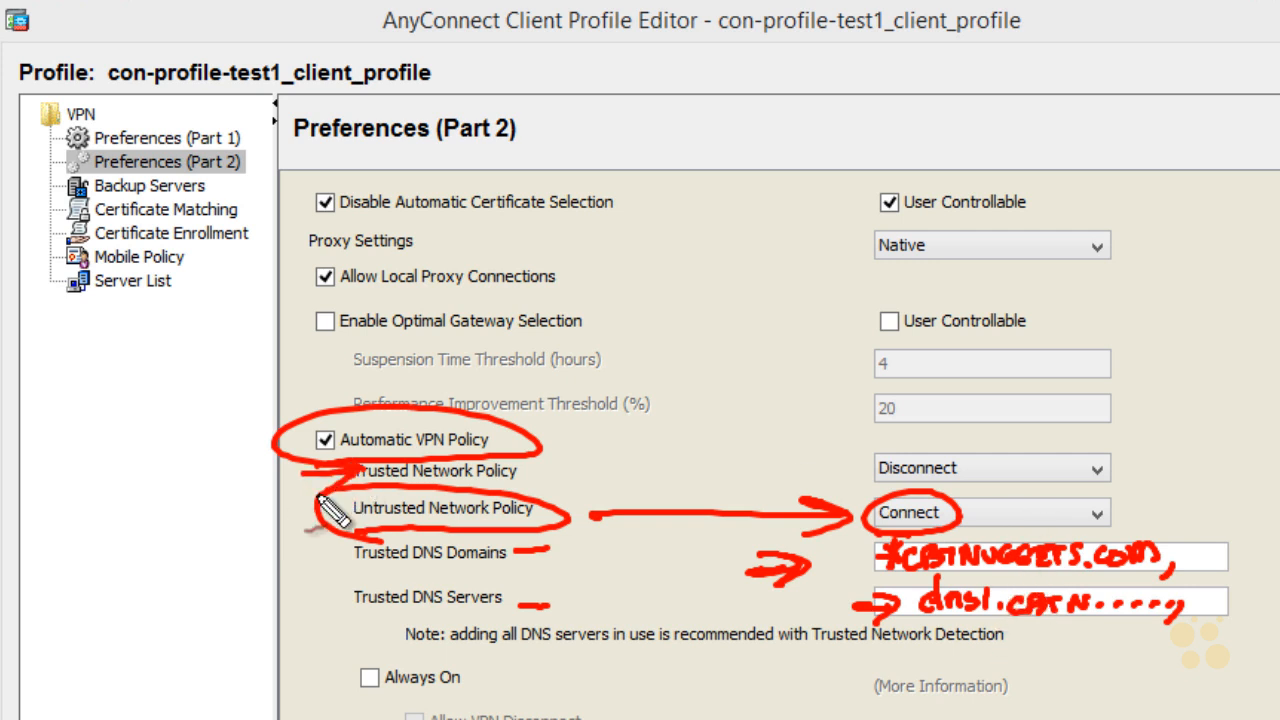
mouse_move(748, 467)
mouse_down()
mouse_move(836, 468)
mouse_move(906, 490)
mouse_up()
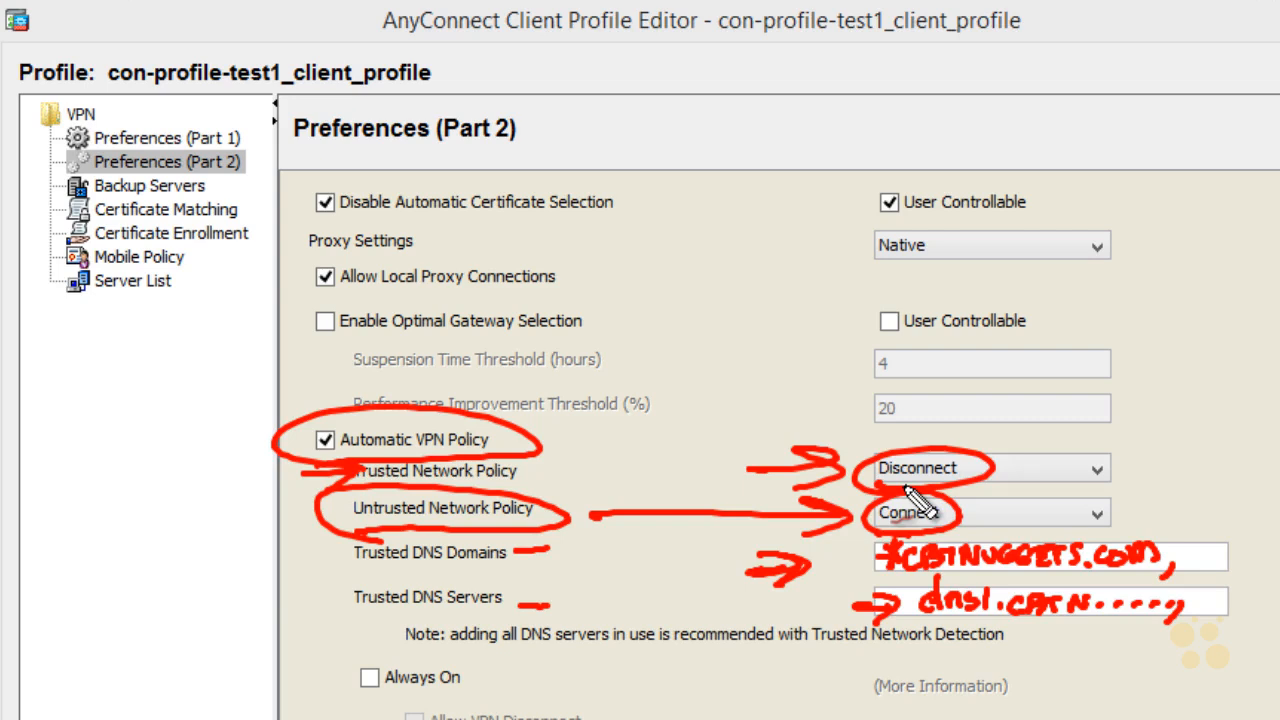
Step: Clear the annotations and set the Trusted Network Policy to DoNothing
key(Escape)
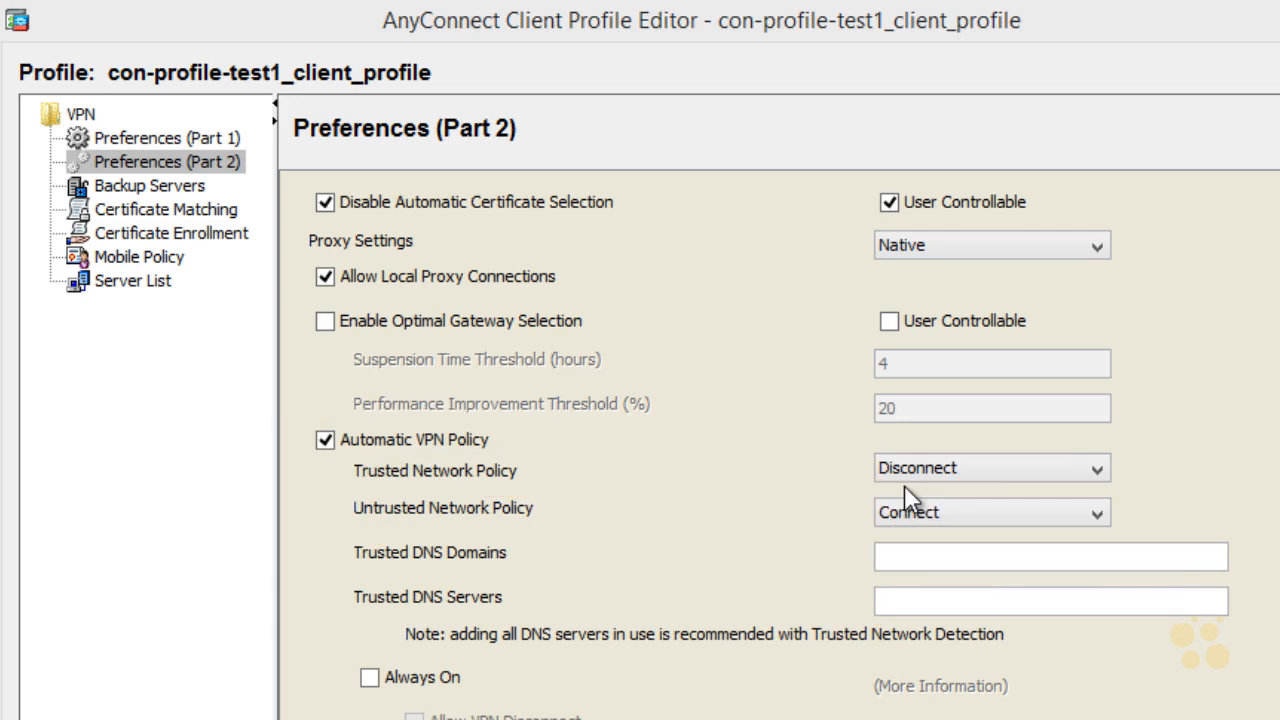
click(1097, 469)
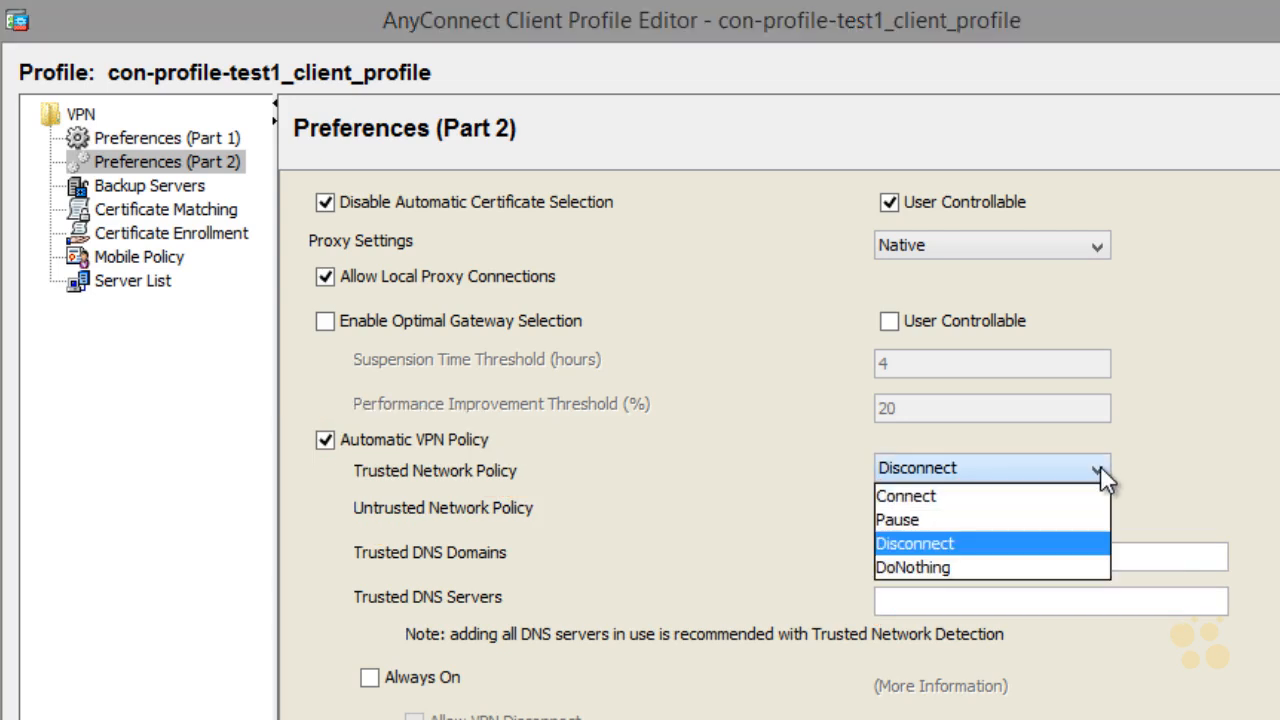
click(1060, 568)
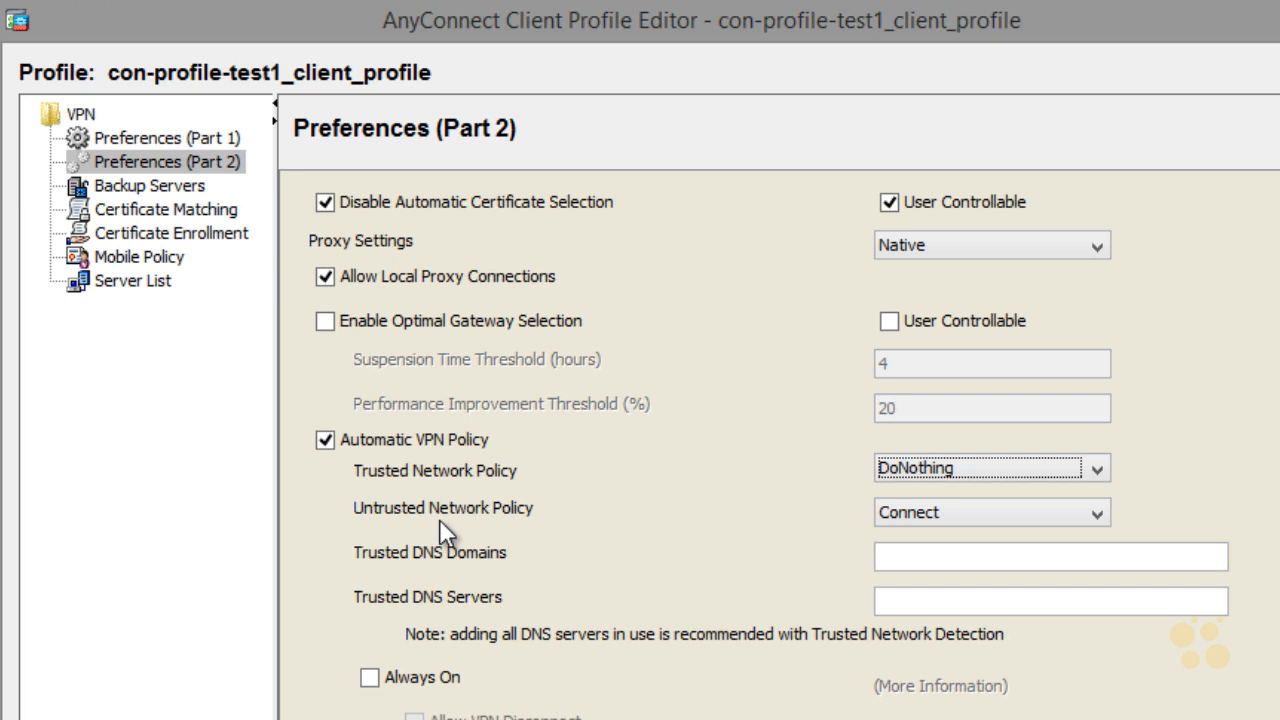
Step: Try DoNothing for the Untrusted Network Policy, then restore it to Connect
click(1101, 514)
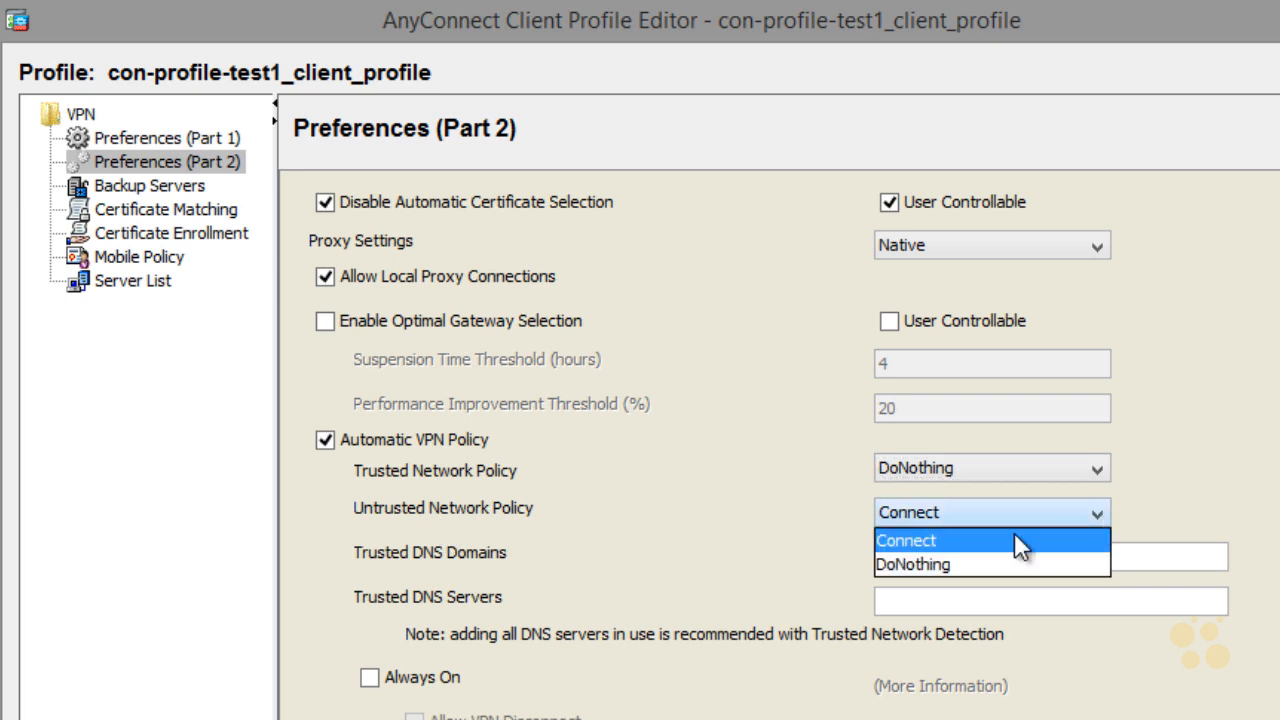
click(987, 556)
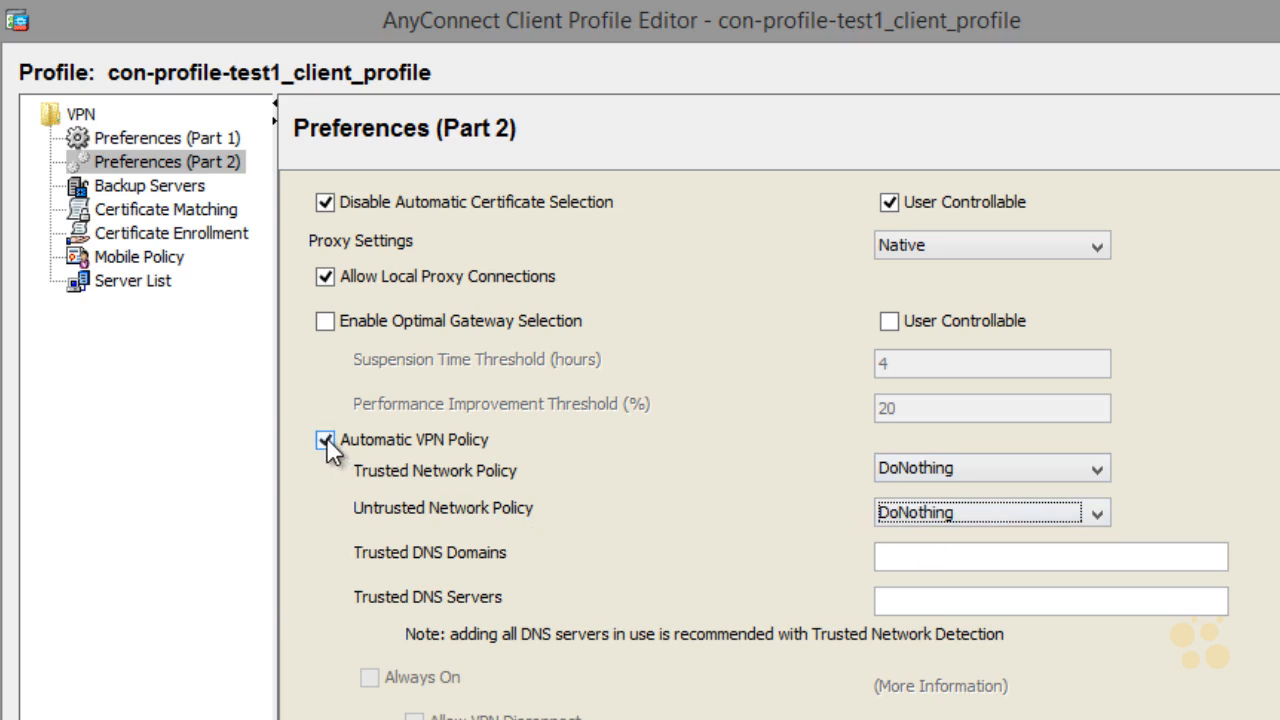
click(1098, 514)
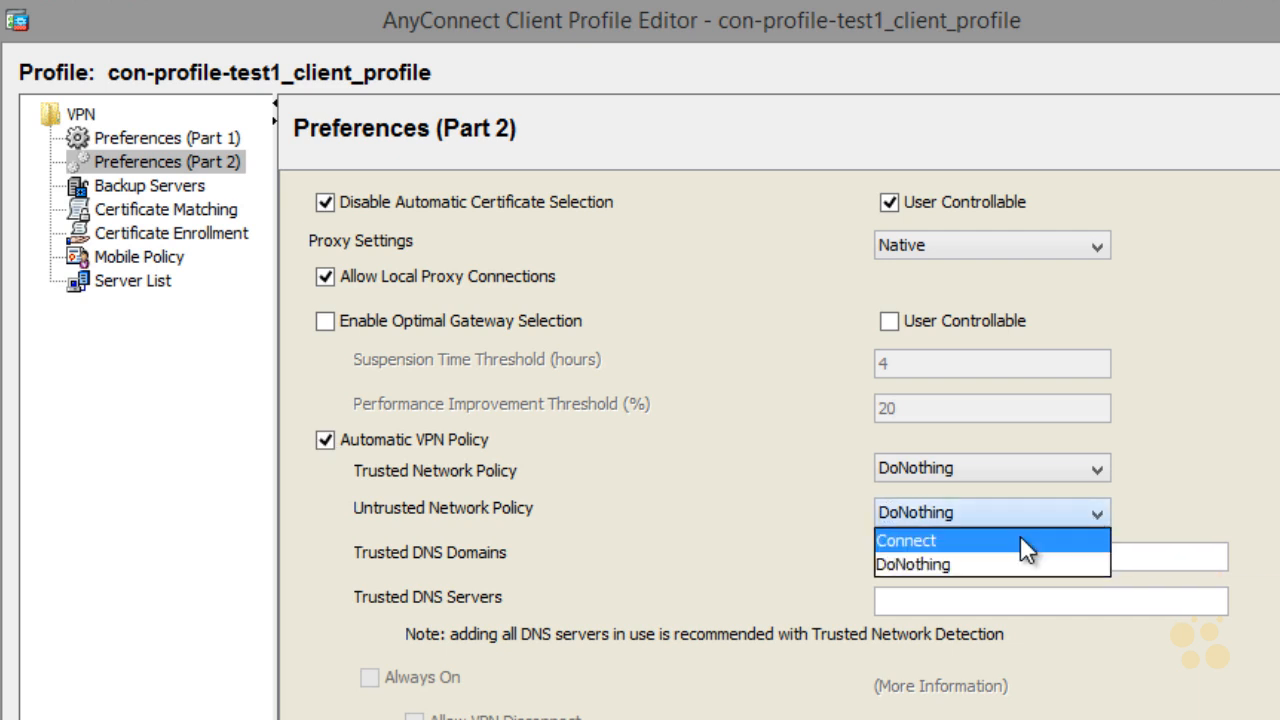
click(1020, 535)
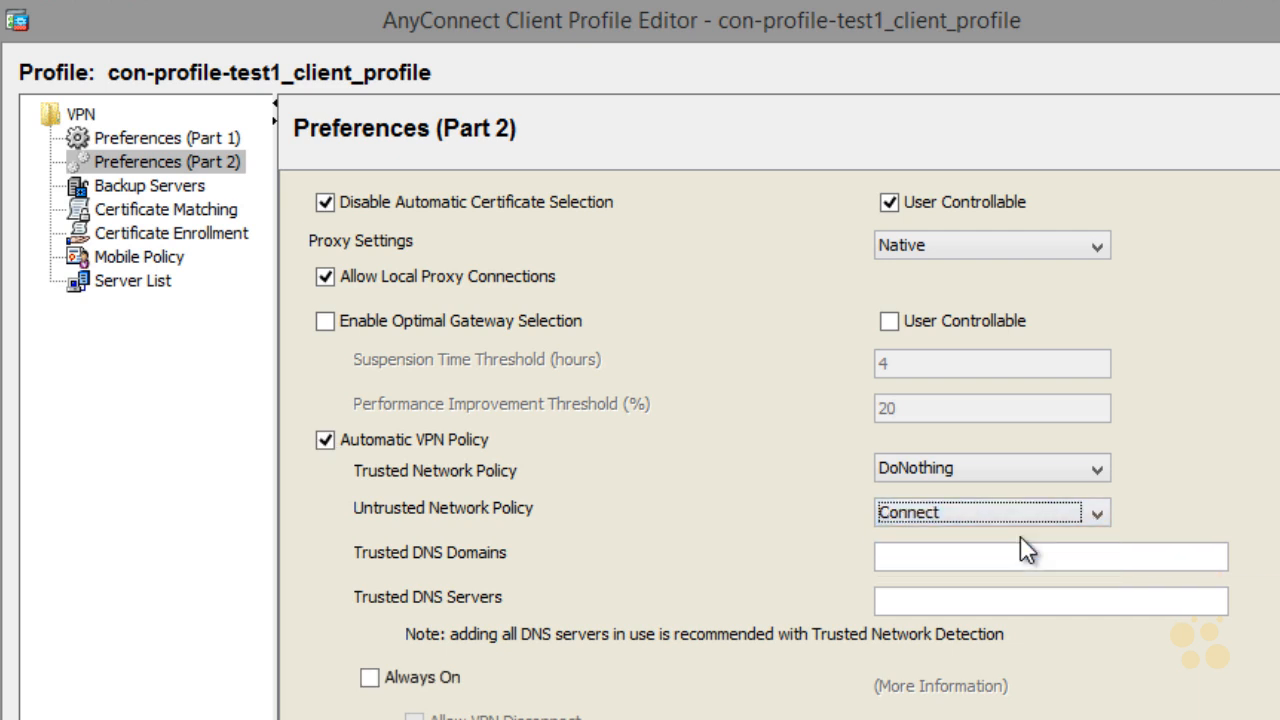
Step: Reconfirm DoNothing as the Trusted Network Policy action
click(1100, 468)
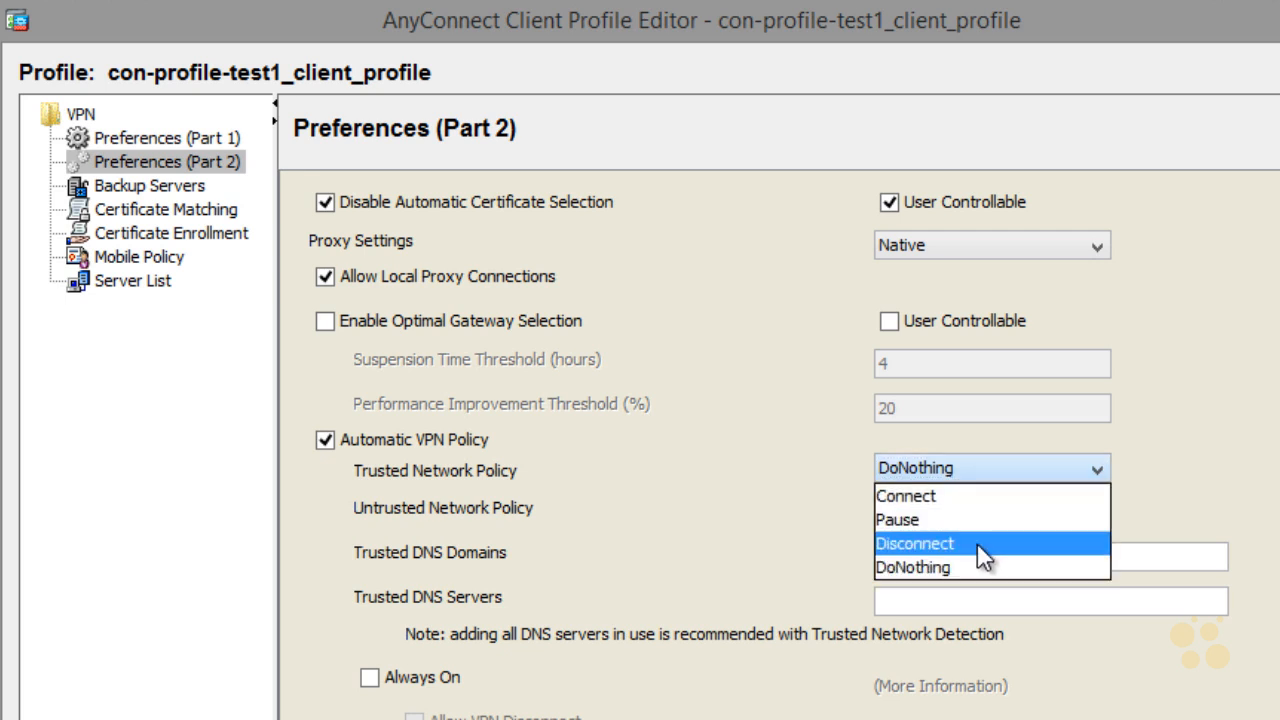
click(975, 559)
click(1098, 468)
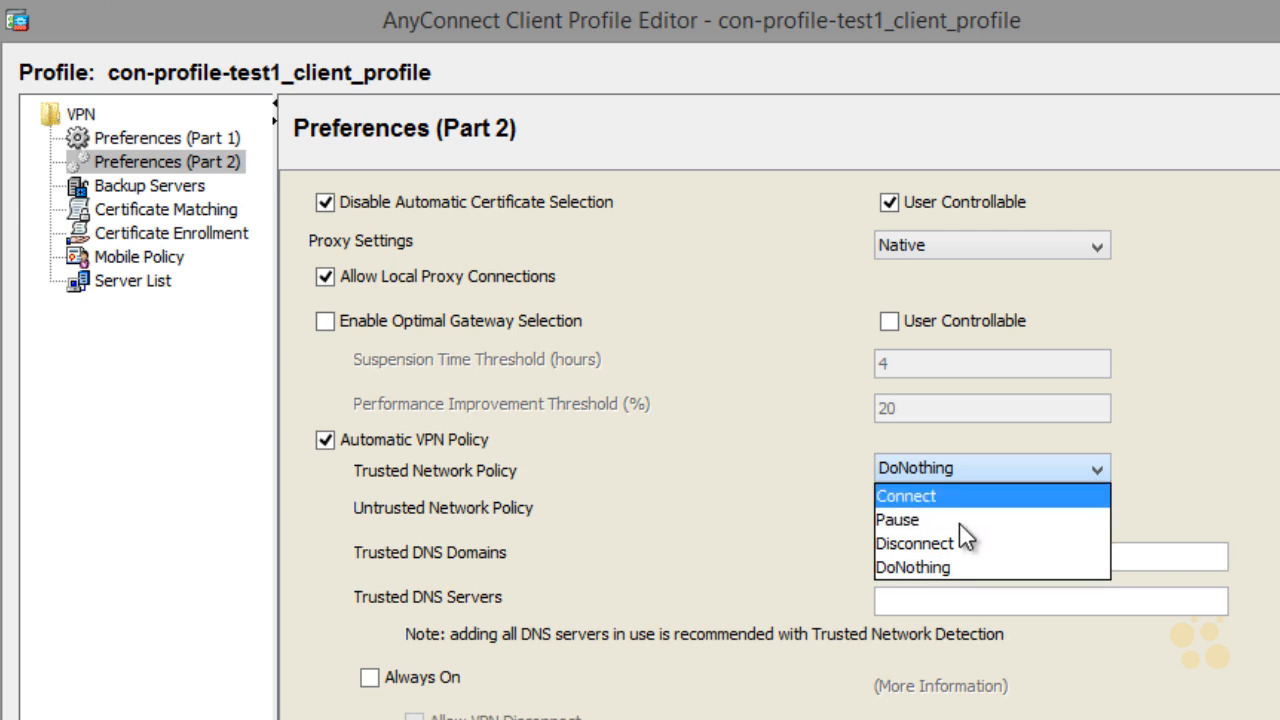
click(949, 568)
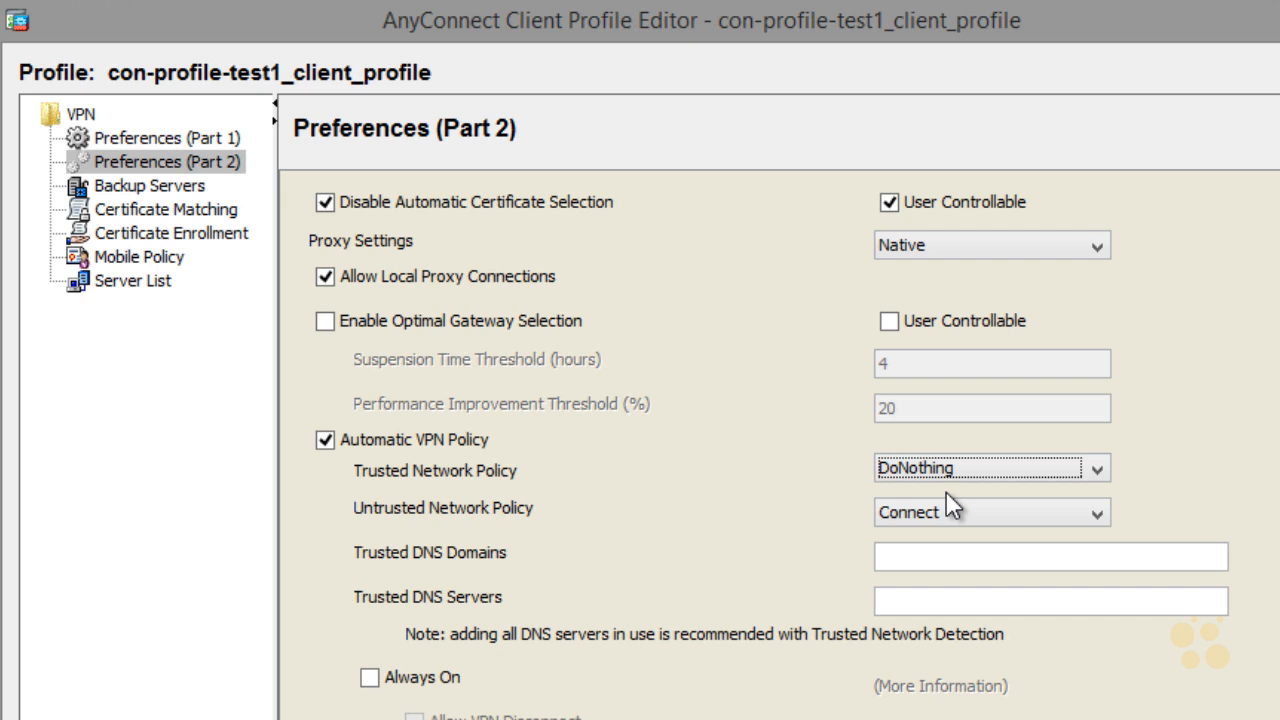
key(ctrl+2)
mouse_move(505, 385)
mouse_down()
mouse_move(318, 405)
mouse_move(590, 635)
mouse_up()
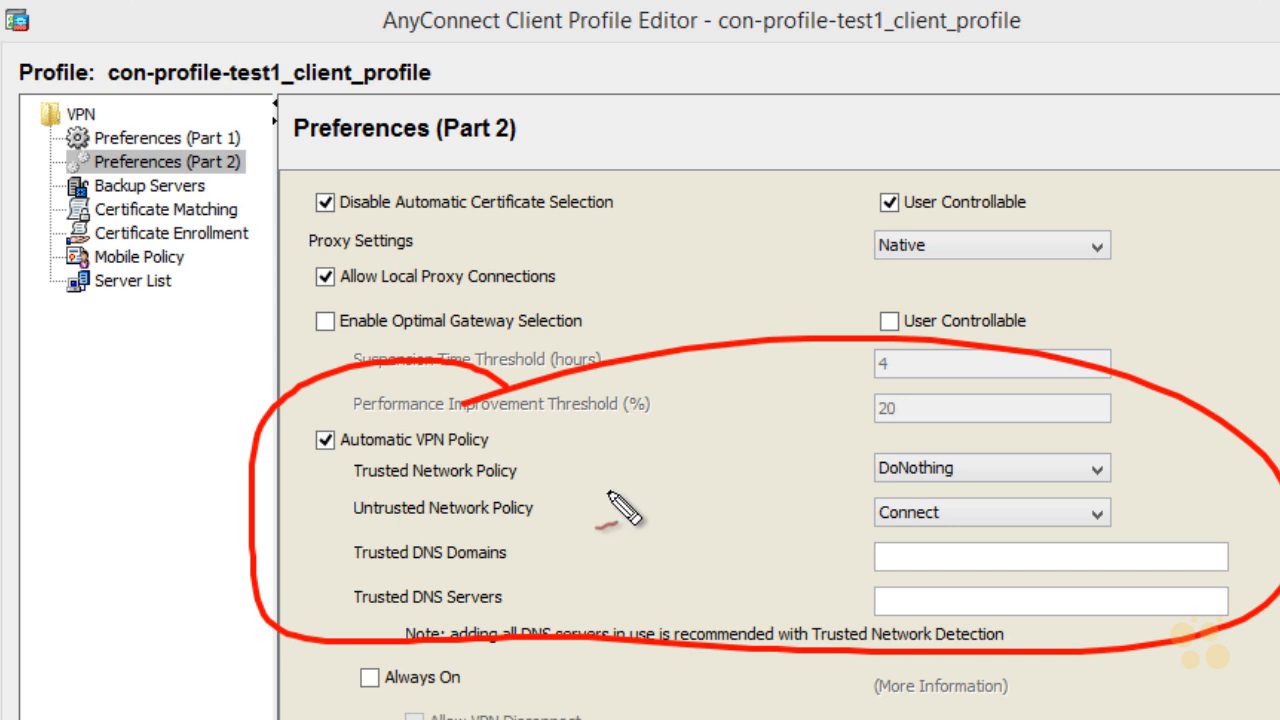
drag(612, 545, 610, 485)
mouse_move(562, 510)
mouse_down()
mouse_move(628, 478)
mouse_move(648, 516)
mouse_up()
mouse_move(644, 532)
mouse_down()
mouse_move(650, 488)
mouse_move(686, 476)
mouse_move(714, 522)
mouse_up()
drag(714, 456, 718, 522)
drag(755, 543, 776, 538)
mouse_move(443, 318)
mouse_down()
mouse_move(500, 338)
mouse_move(526, 320)
mouse_up()
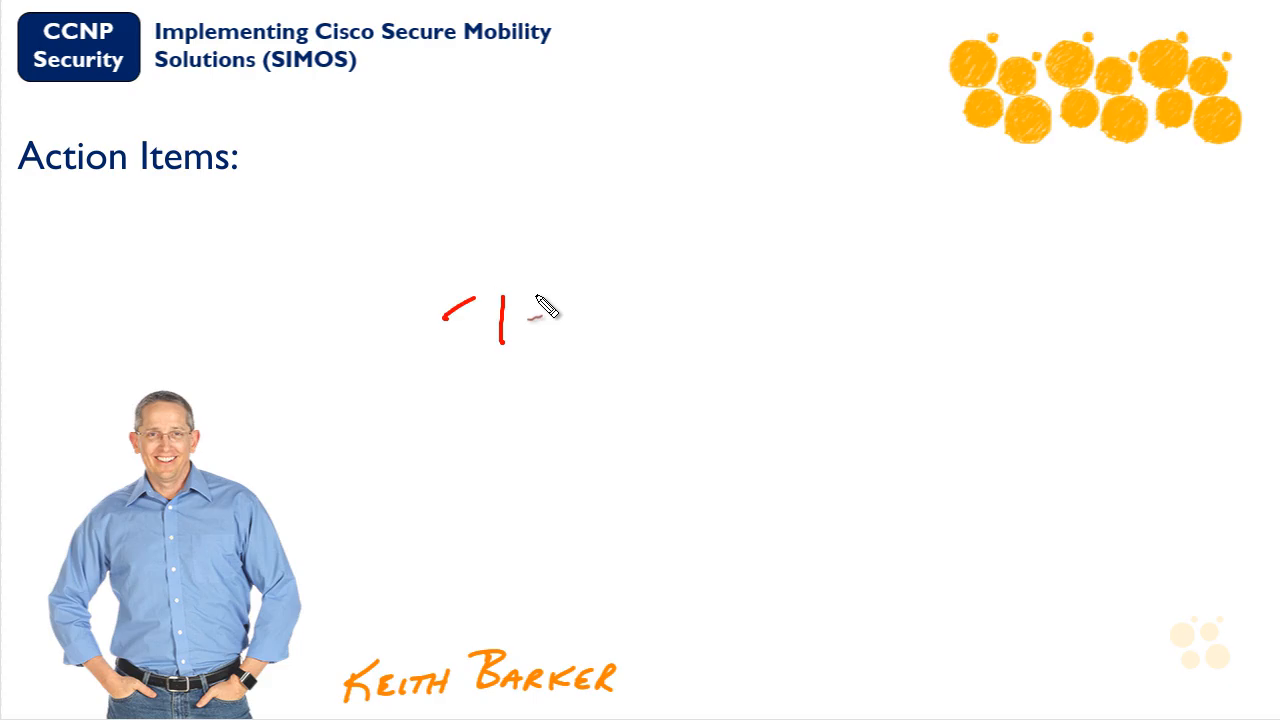
mouse_move(540, 305)
mouse_down()
mouse_move(530, 338)
mouse_move(671, 331)
mouse_move(709, 302)
mouse_move(748, 322)
mouse_up()
mouse_move(676, 463)
mouse_down()
mouse_move(680, 507)
mouse_move(700, 445)
mouse_up()
mouse_move(700, 458)
mouse_down()
mouse_move(720, 486)
mouse_move(748, 462)
mouse_up()
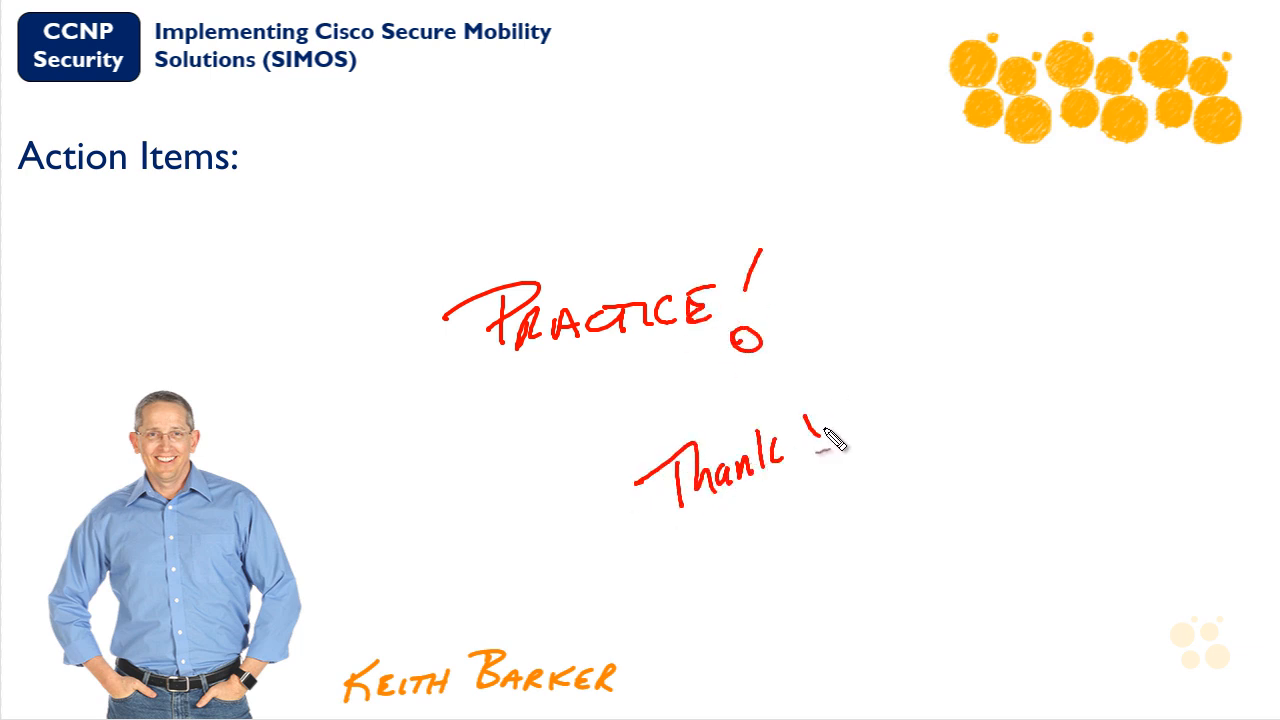